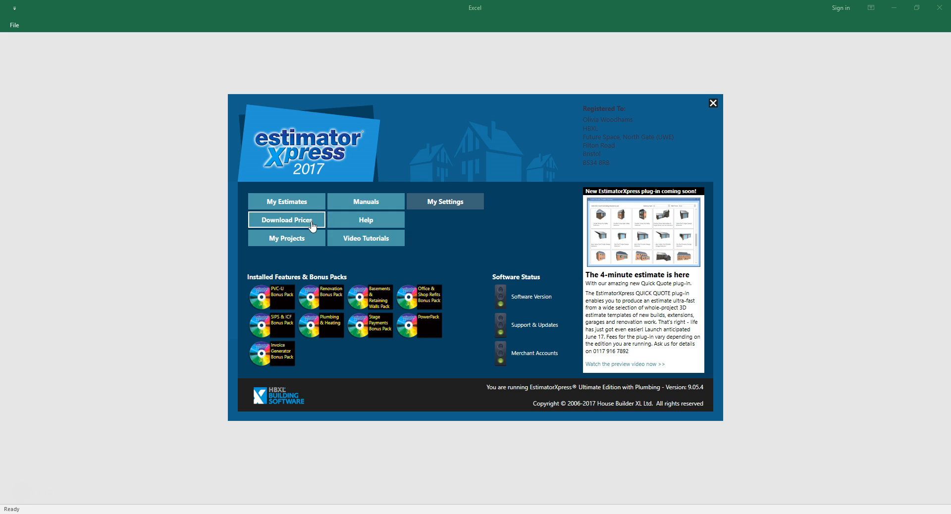
Open My Estimates and start a new estimate based on the Quick Quote standard job template
click(312, 224)
click(430, 206)
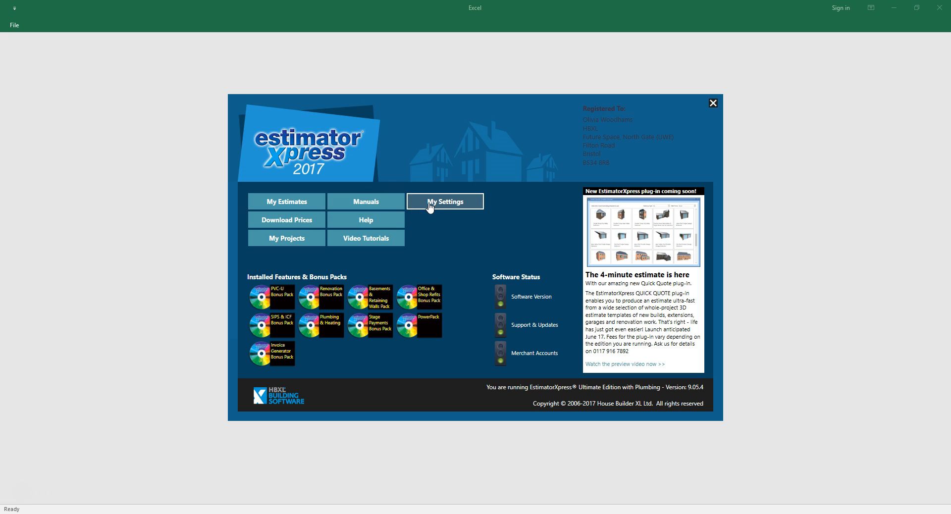
click(317, 205)
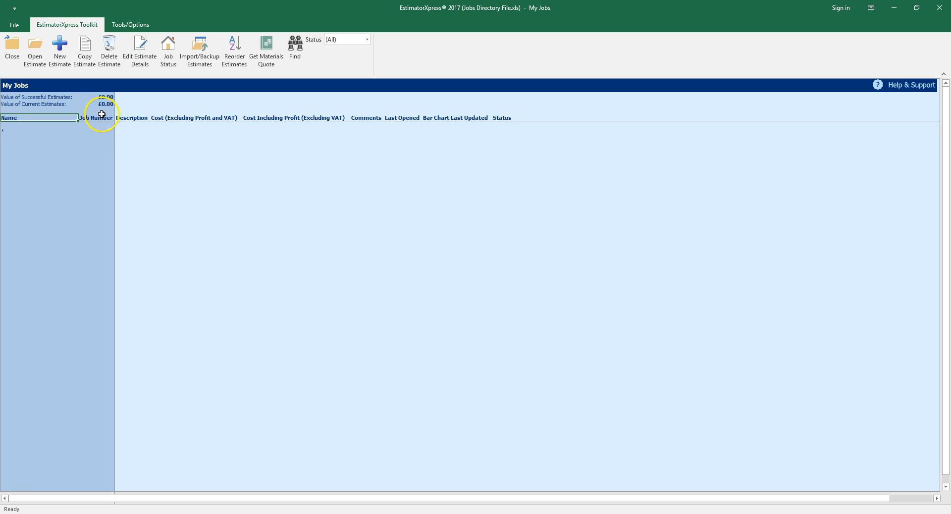
click(59, 63)
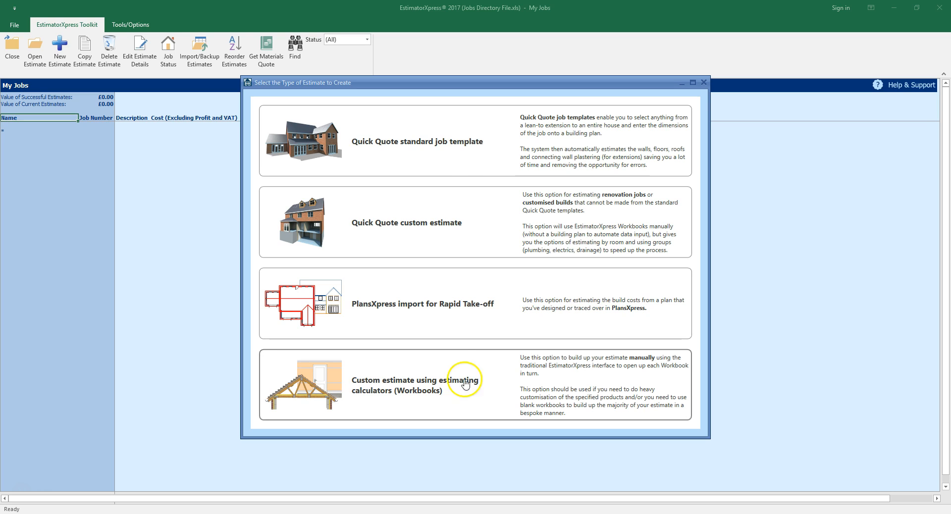
click(459, 160)
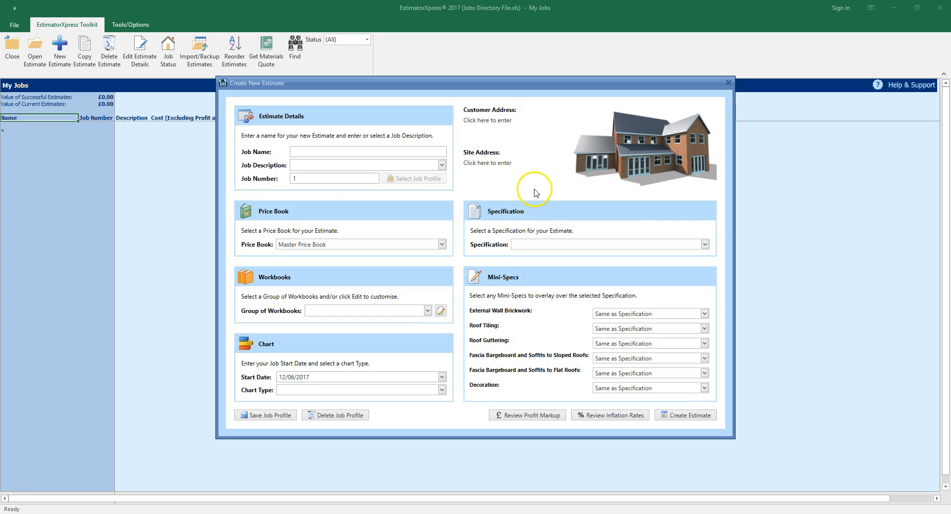
Enter the customers' name as the job name and set the job description to Extension
click(401, 151)
text(Mr and Mrs White)
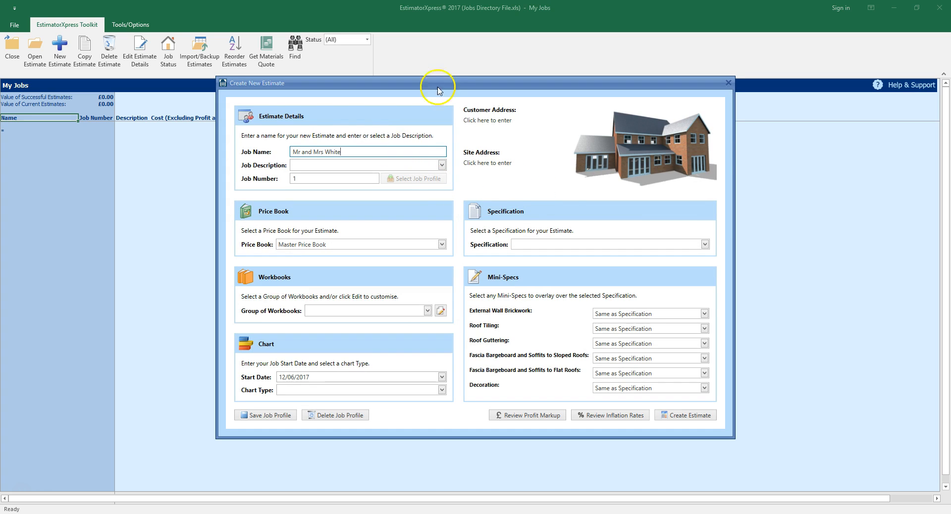
click(441, 165)
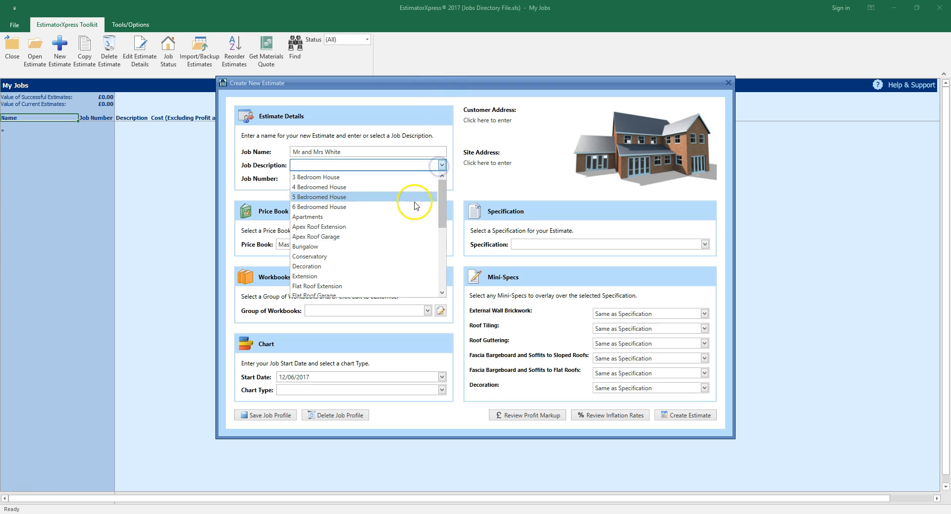
click(393, 276)
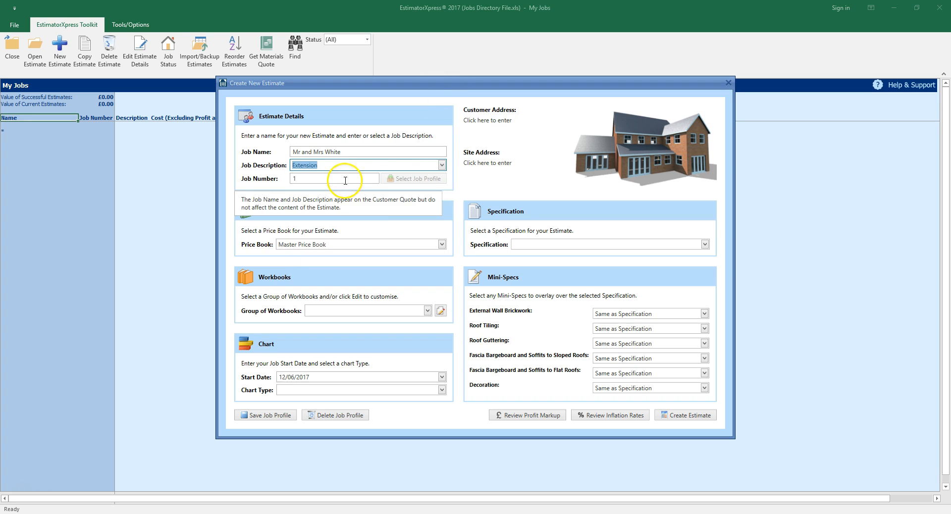
Fill in the customer's name, address and post code, and copy the details to the site address
click(482, 120)
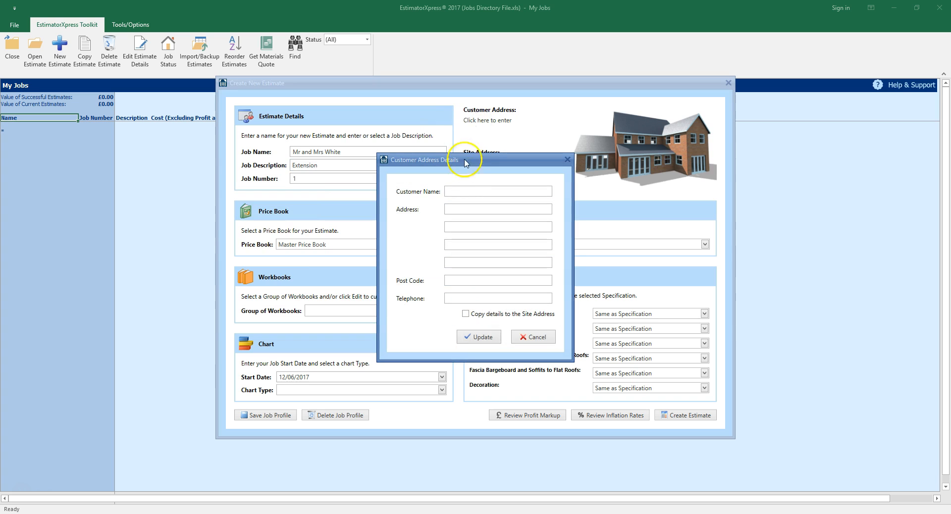
click(468, 192)
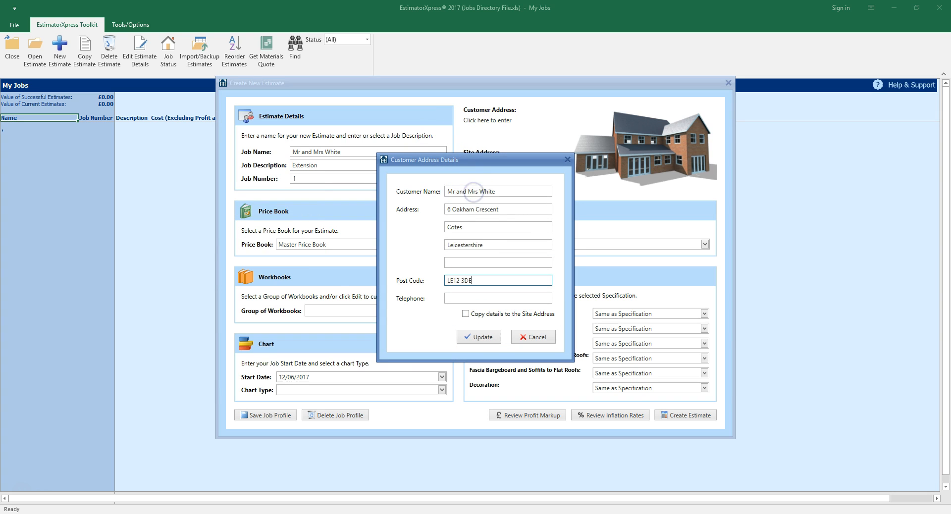
click(544, 318)
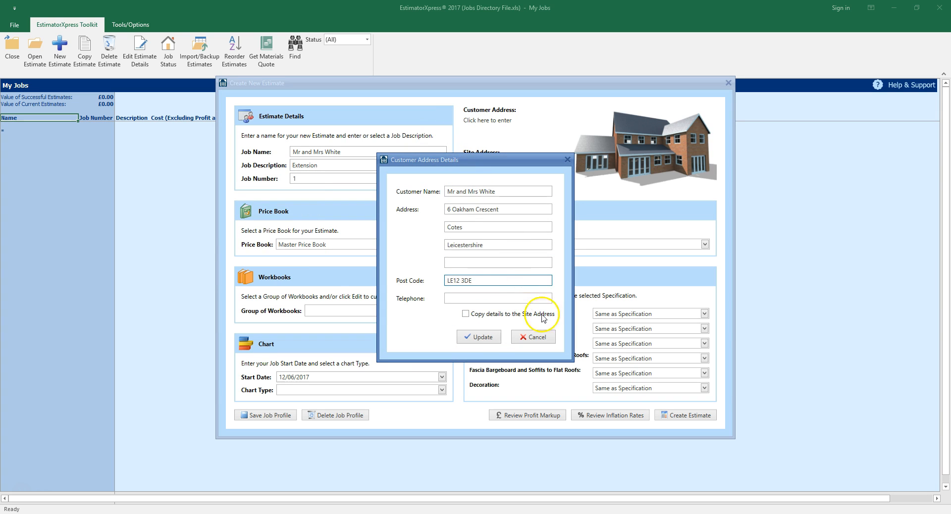
click(510, 314)
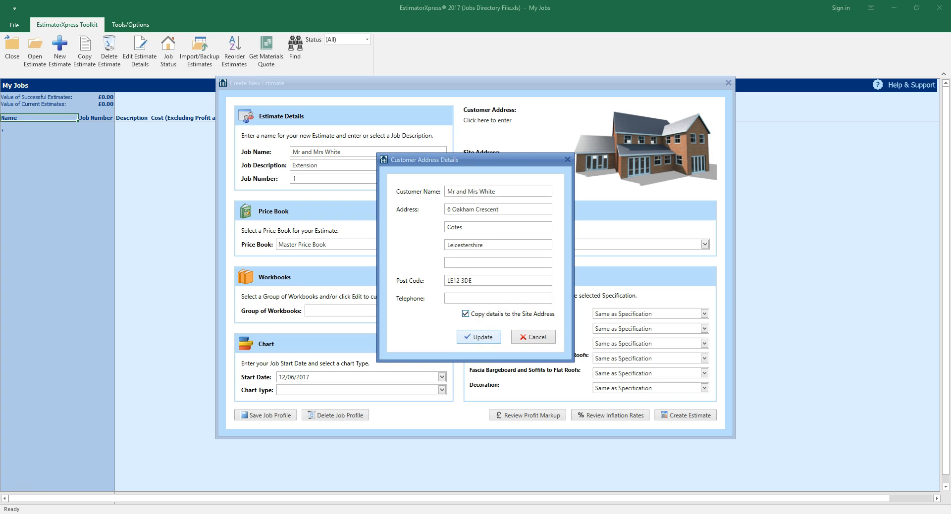
click(481, 338)
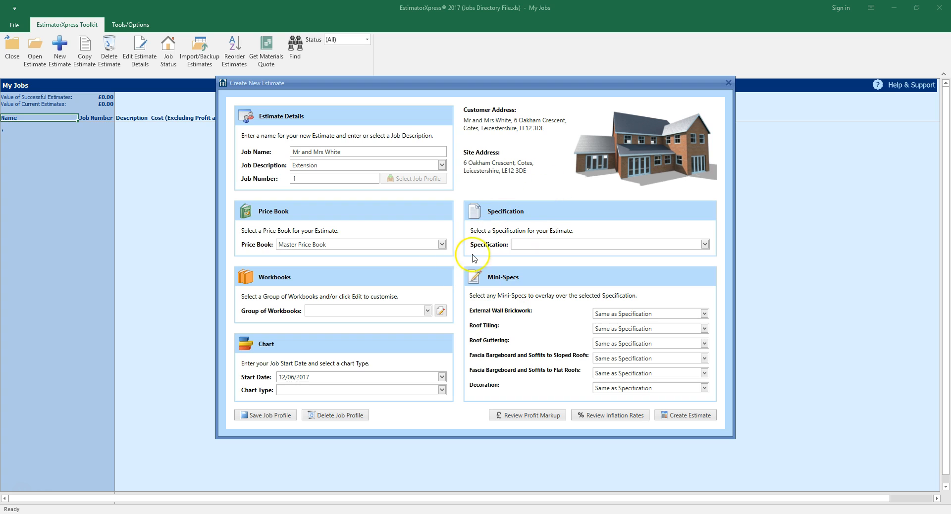
Use the Master Price Book and select Quick Quote as the group of workbooks
click(441, 244)
click(432, 256)
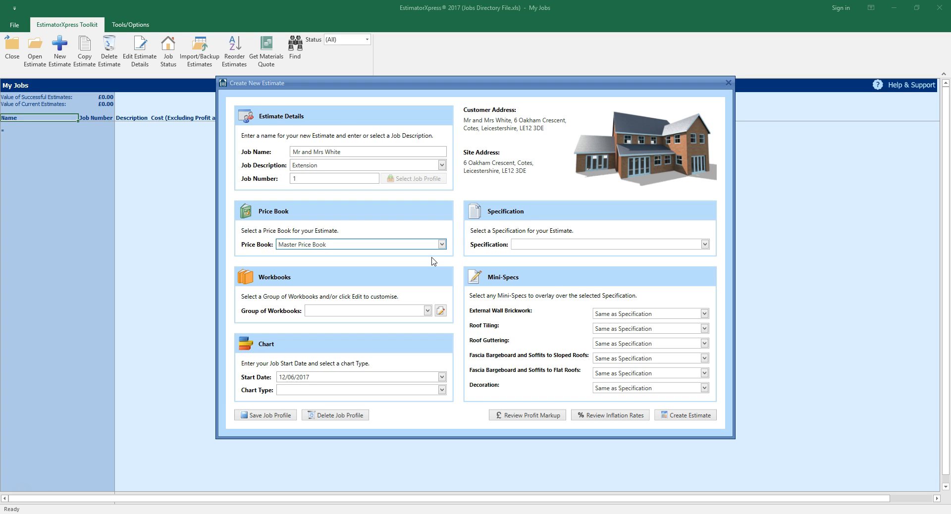
click(427, 311)
drag(428, 340, 433, 412)
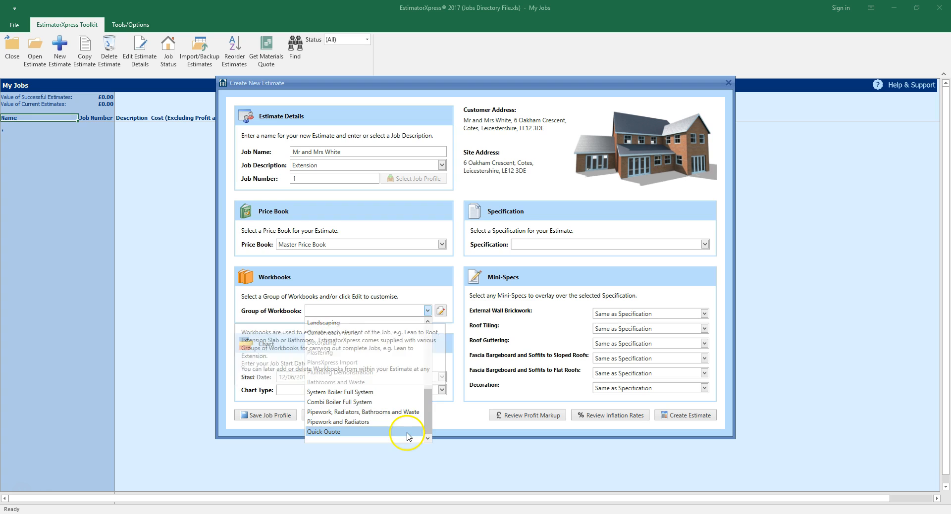
click(407, 431)
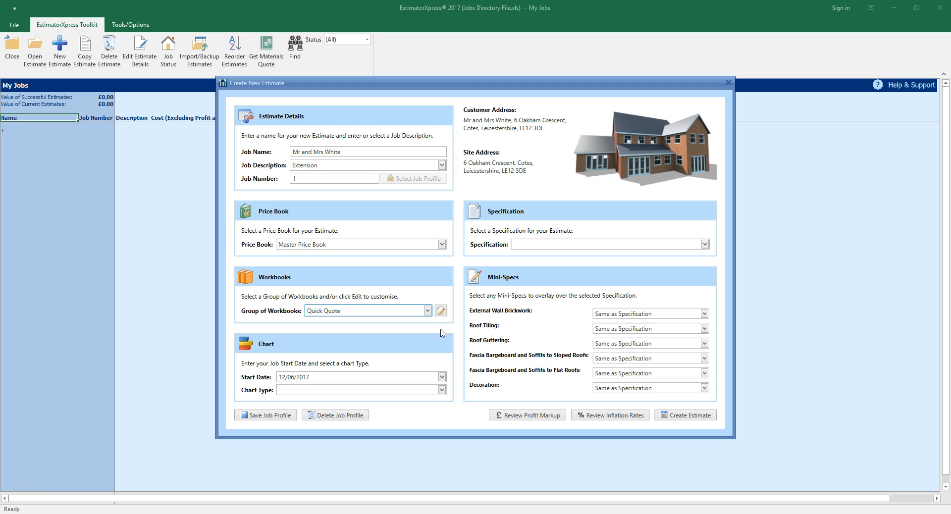
Set the chart type to Small Extension and the specification to Extension Specification
click(441, 390)
scroll(436, 435, down, 1)
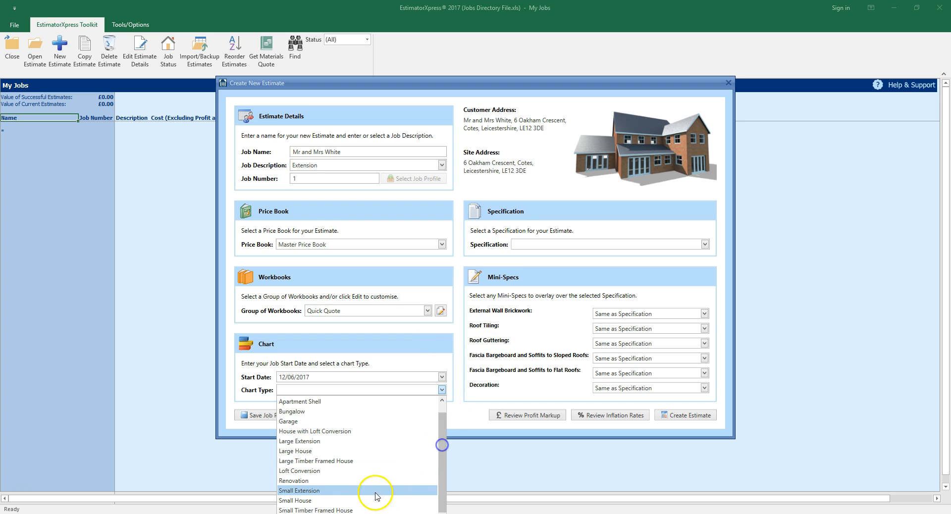
click(367, 491)
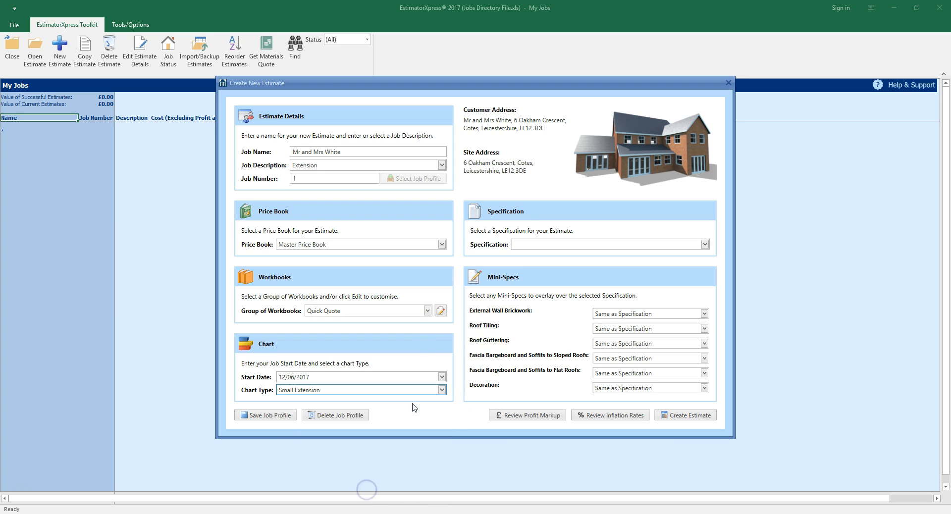
click(704, 244)
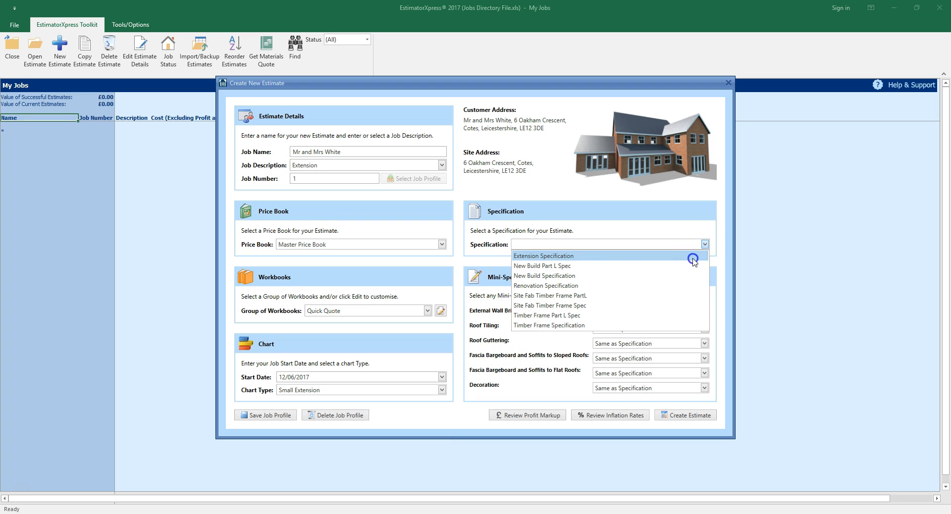
click(692, 256)
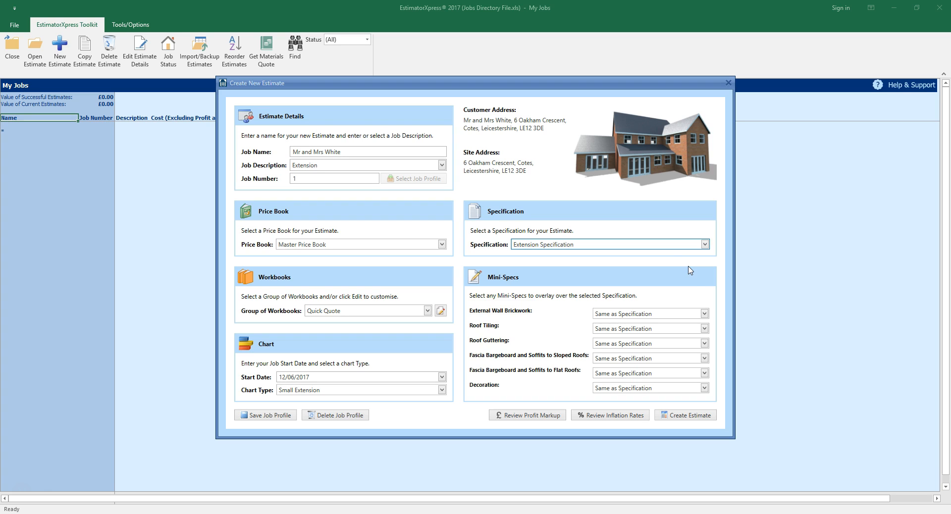
click(687, 277)
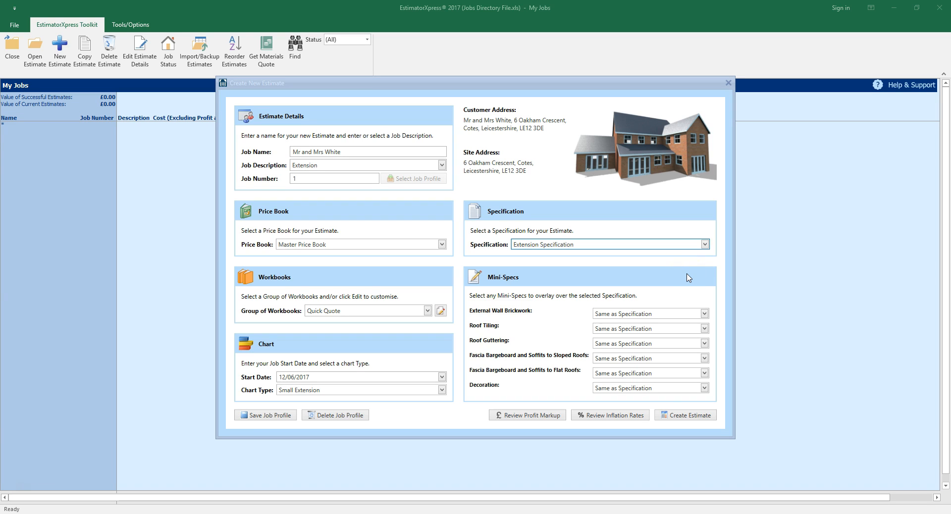
Set the mini-specs for external wall brickwork to 75p Facing Brick for Extension or Renovation and roof tiling to Pantile for Extension or Renovation
click(703, 313)
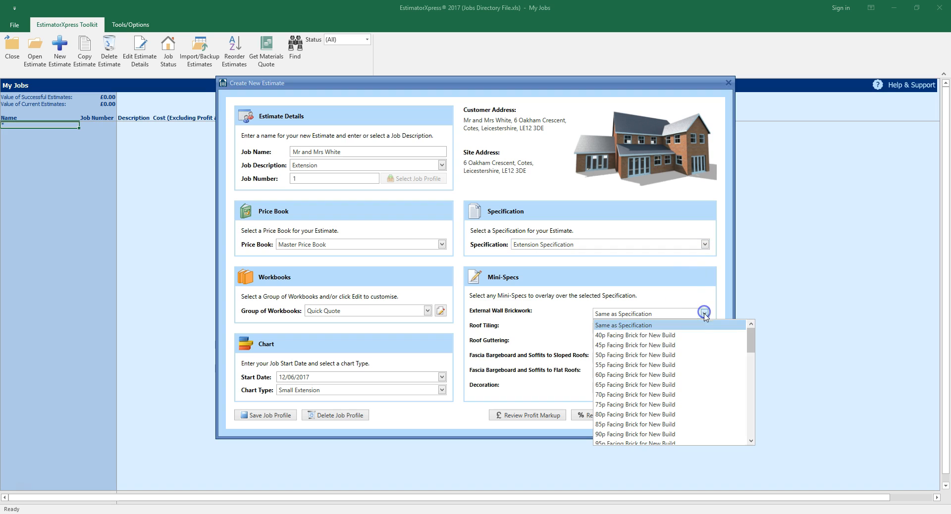
drag(748, 347, 753, 380)
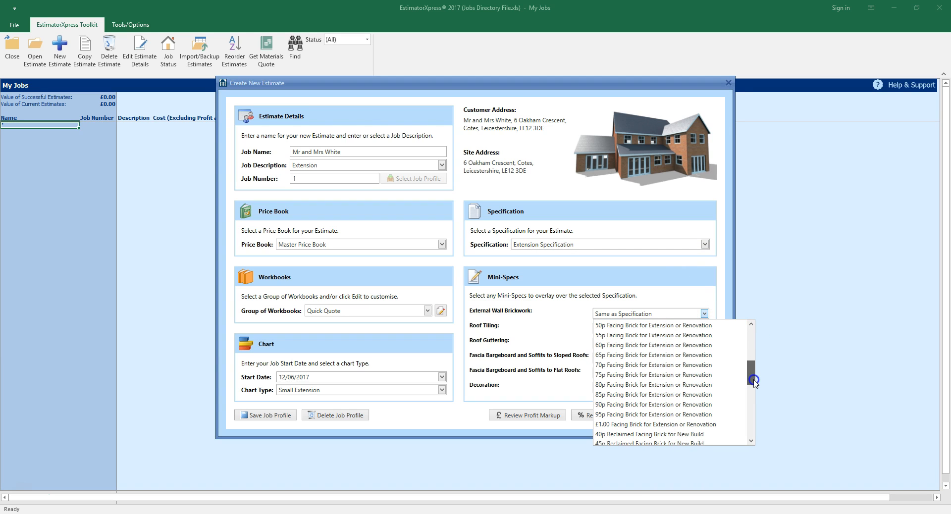
click(687, 375)
click(704, 329)
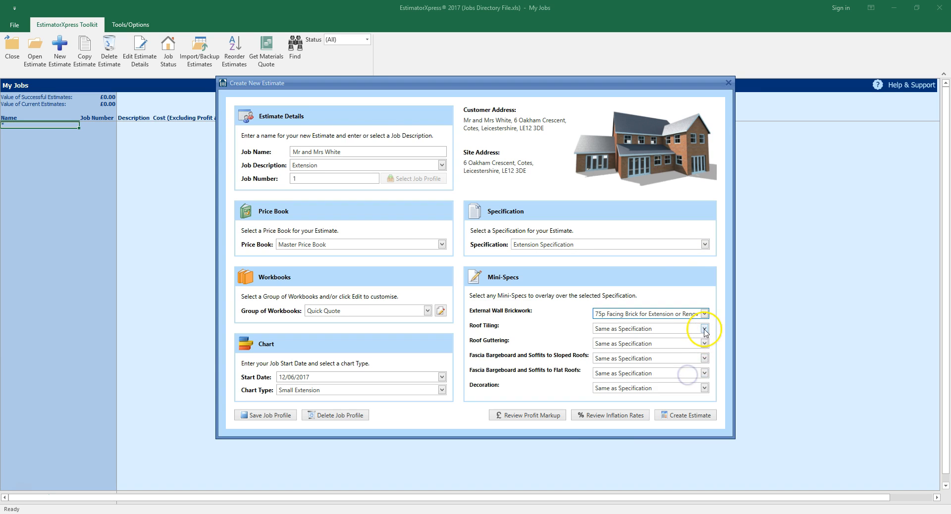
click(689, 379)
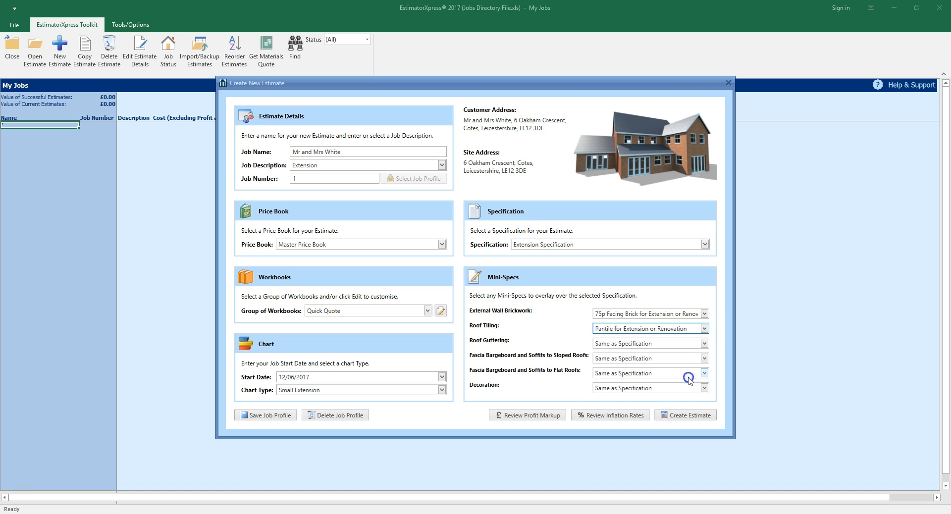
Set roof guttering to Plastic Half Round Gutter 112mm to 68mm Downpipe and both sloped and flat roof fascias to uPVC Fascia Bargeboard and Soffits
click(705, 343)
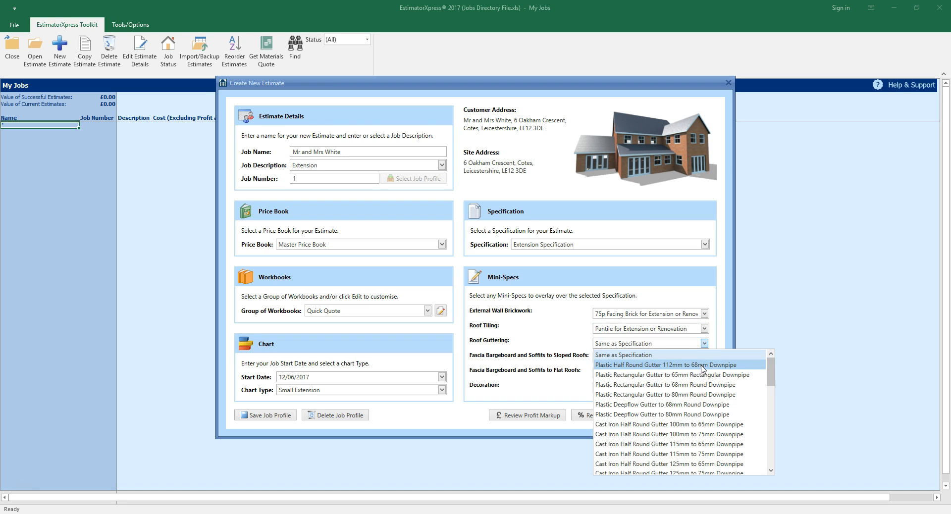
click(734, 366)
click(704, 358)
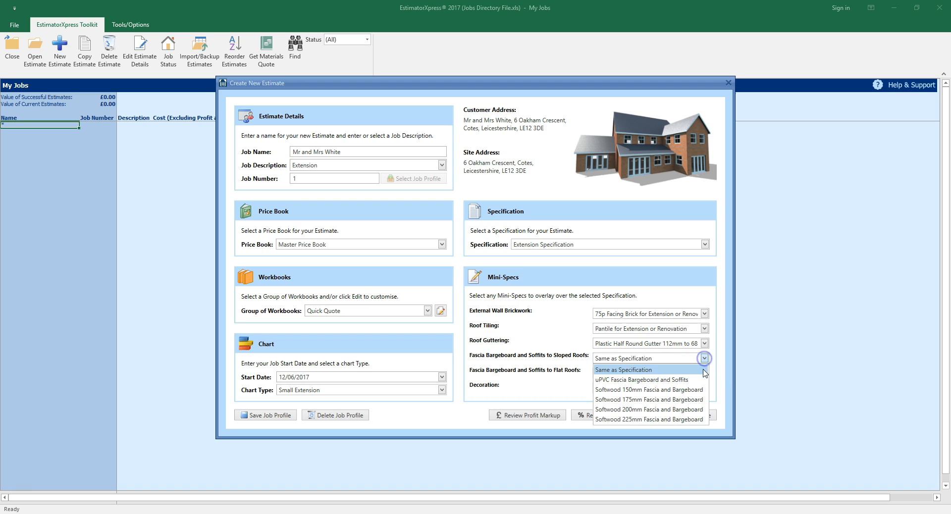
click(693, 380)
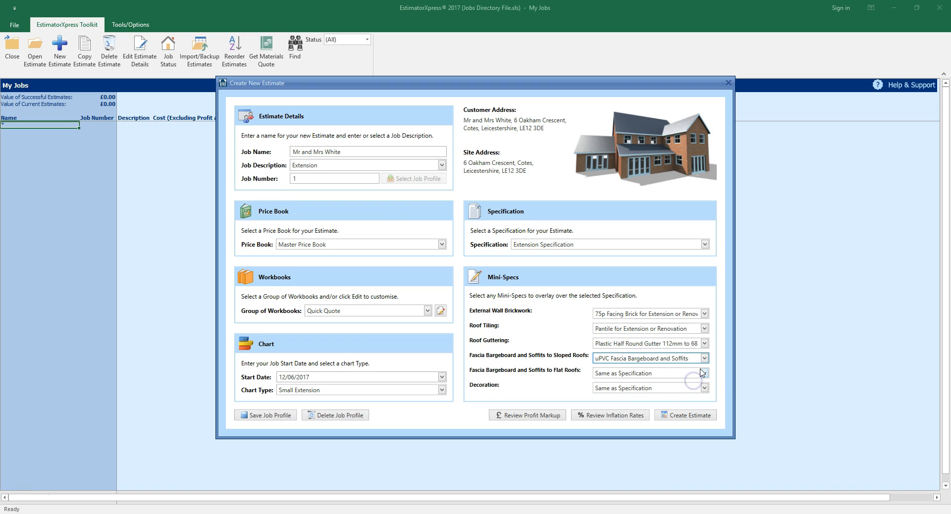
click(703, 373)
click(697, 396)
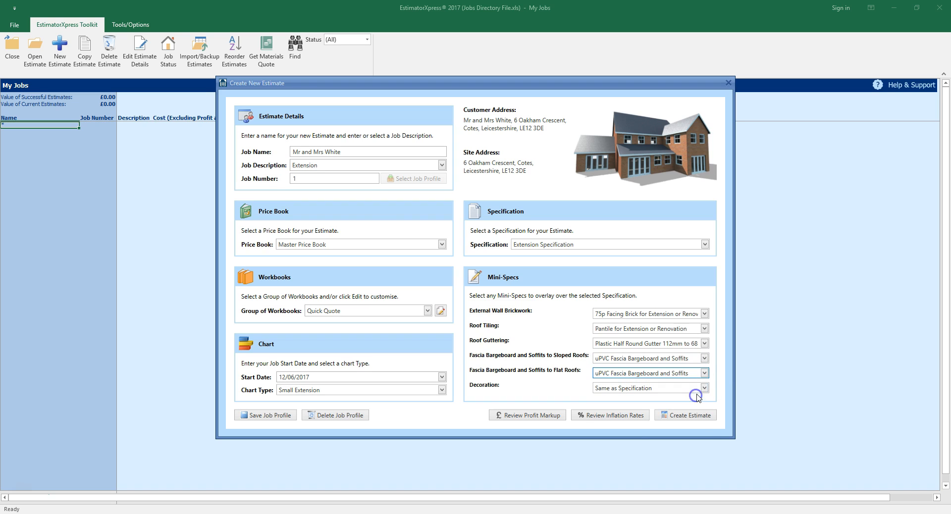
Set the decoration mini-spec to HBXL Default Decoration Extension/Renovation and create the estimate
click(704, 388)
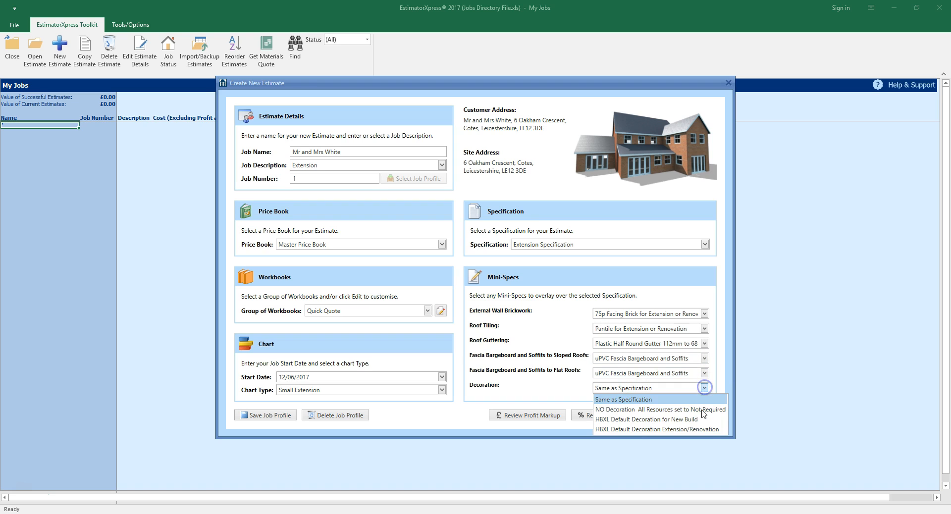
click(718, 429)
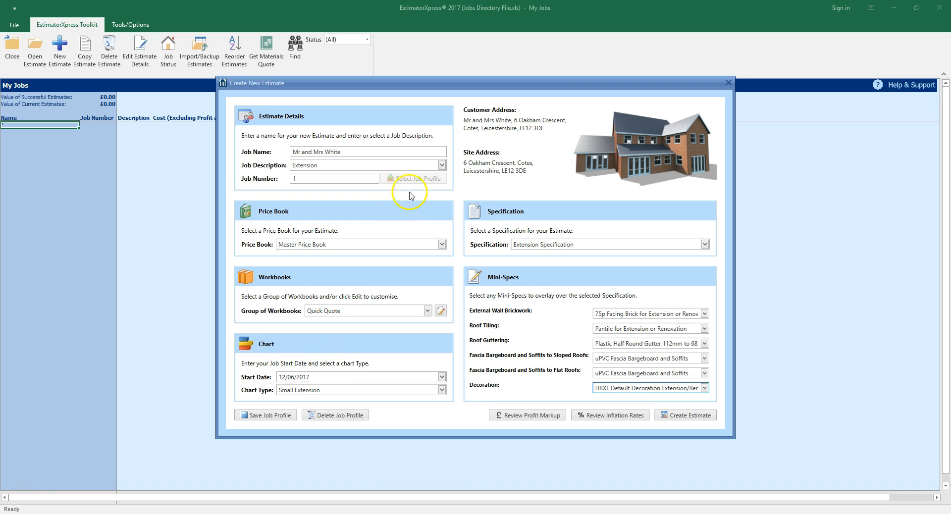
click(693, 418)
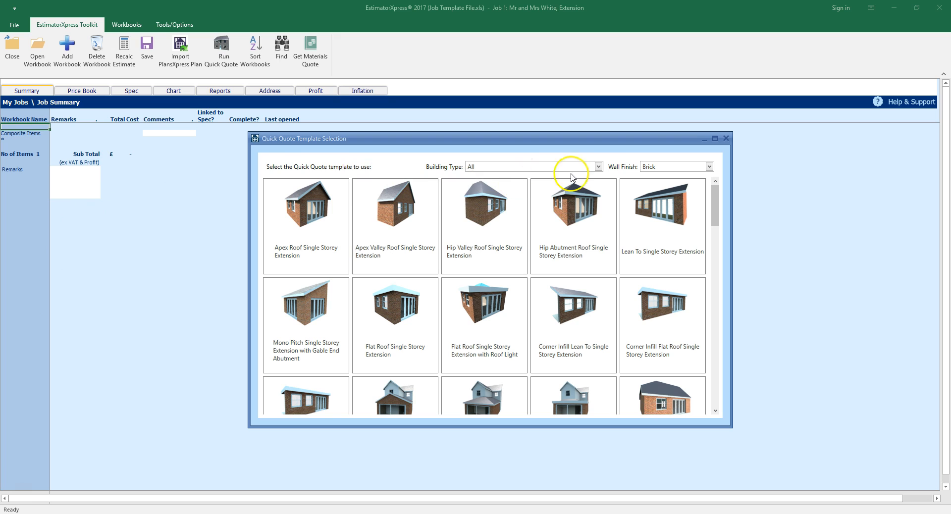
Filter the Quick Quote templates to the building type Extension (attaches to existing building)
click(600, 167)
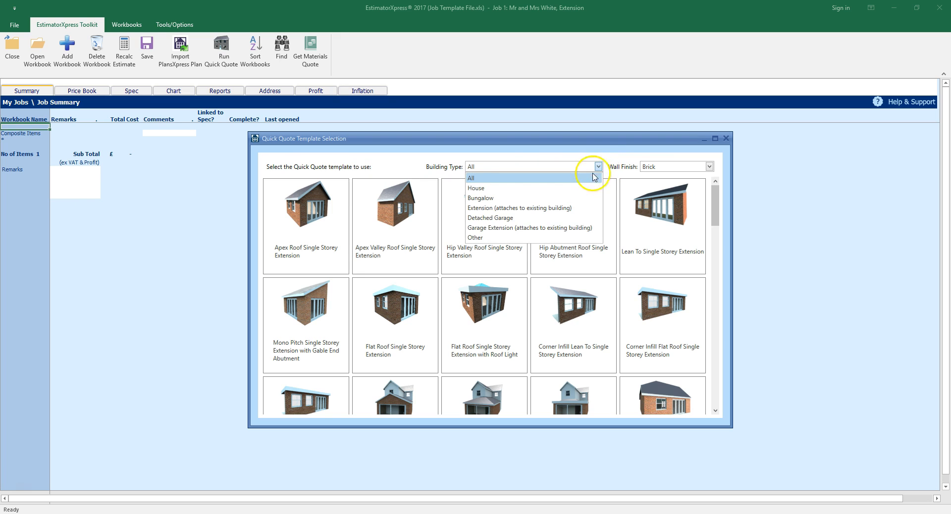
click(574, 208)
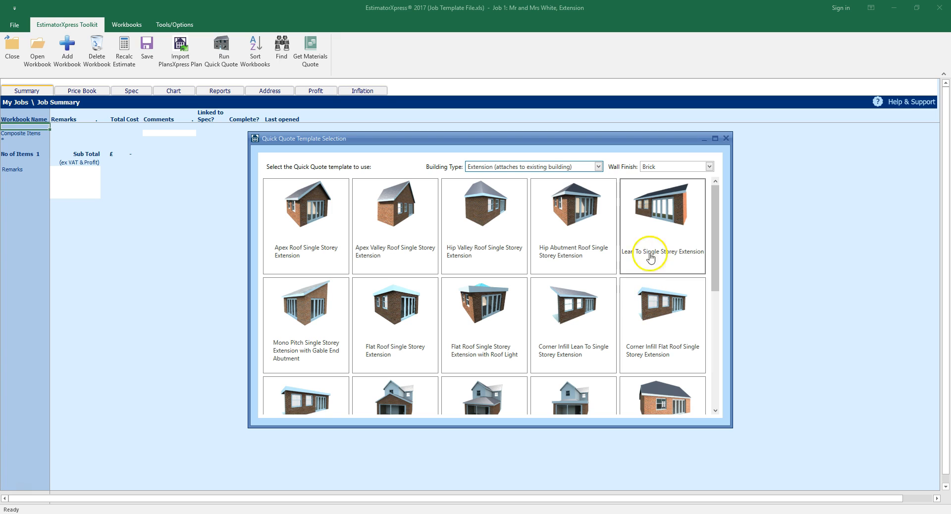
Preview the extension templates in Render and another wall finish, and return the wall finish to Brick
click(709, 166)
click(690, 188)
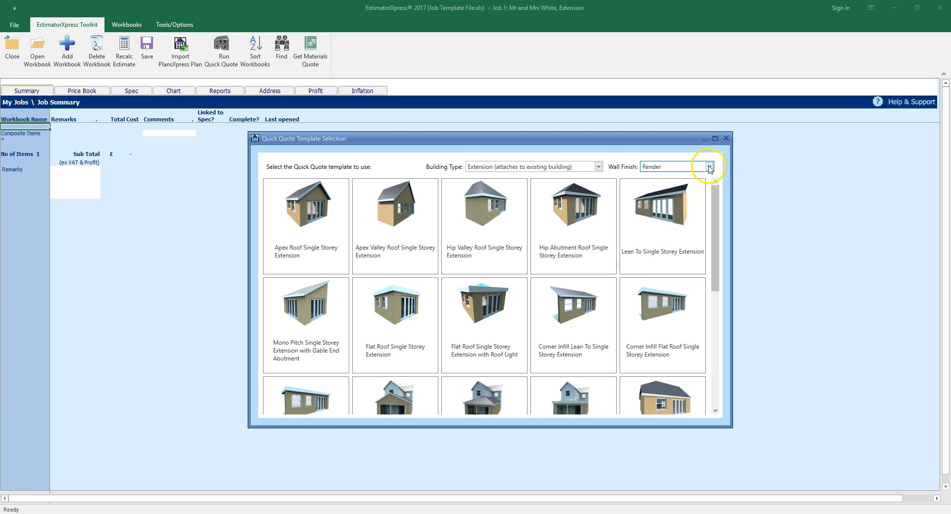
click(709, 167)
click(694, 196)
click(709, 167)
click(695, 181)
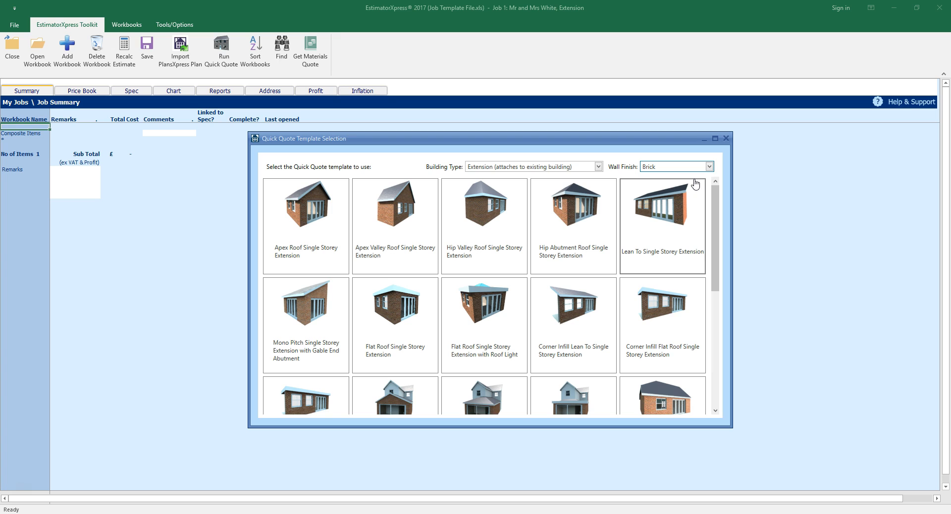
Choose the Apex Roof Double Storey Extension template from the brick-finish extension templates
click(693, 187)
drag(713, 204, 713, 300)
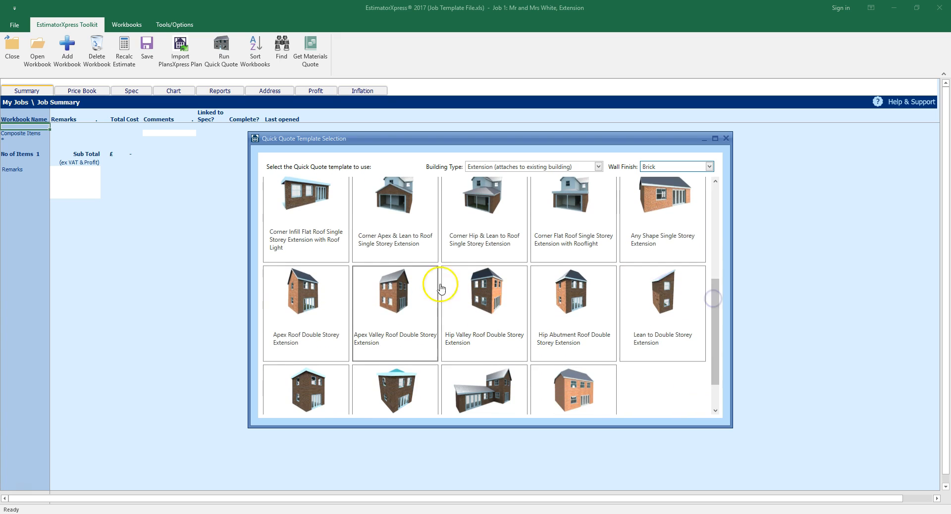
double_click(295, 337)
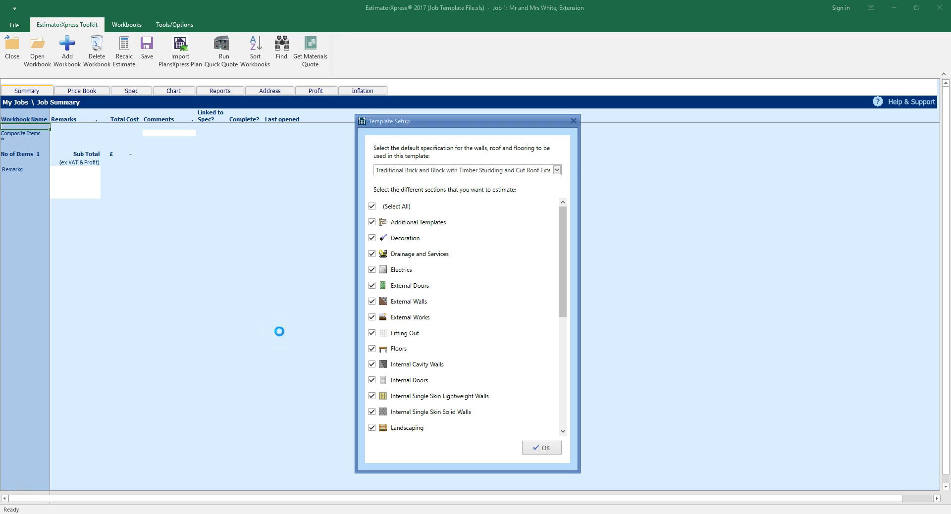
Use the Traditional Brick and Block with Timber Studding and Cut Roof Extension specification and confirm the template setup with all estimating sections included
click(510, 170)
click(511, 196)
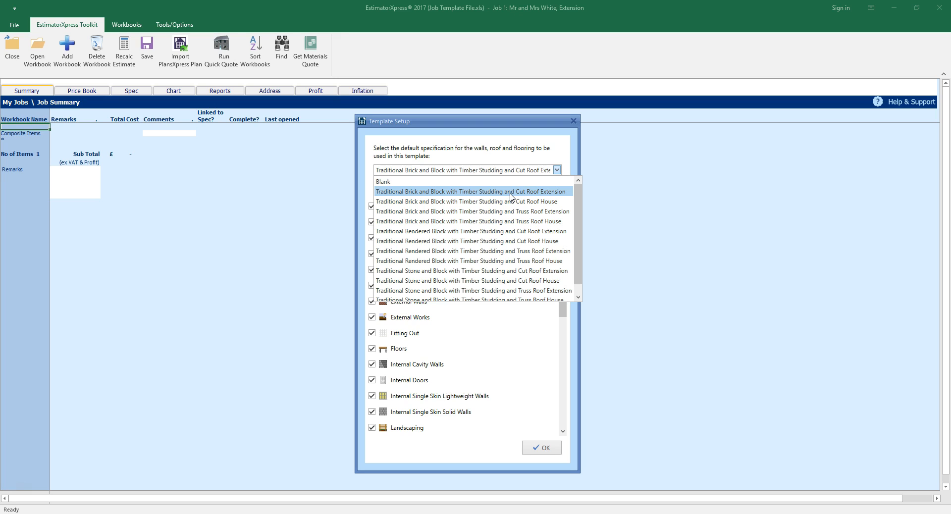
click(511, 196)
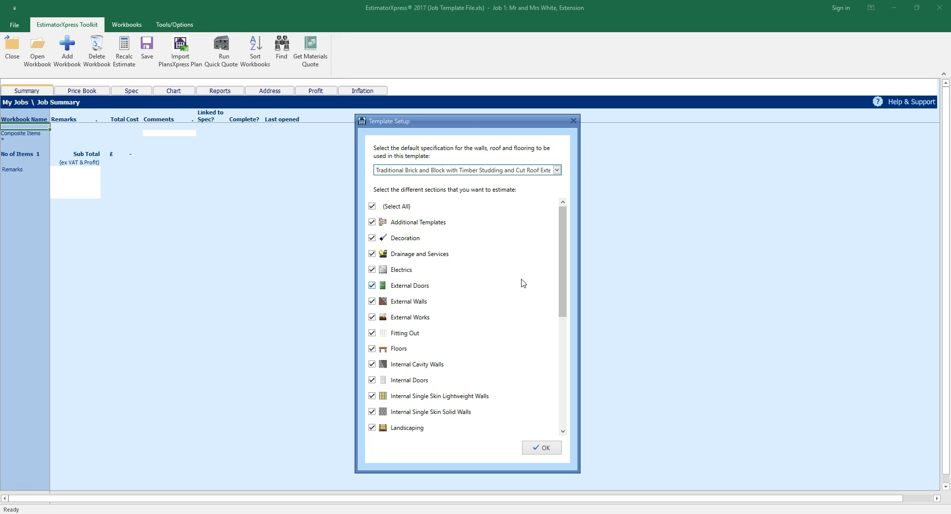
click(545, 447)
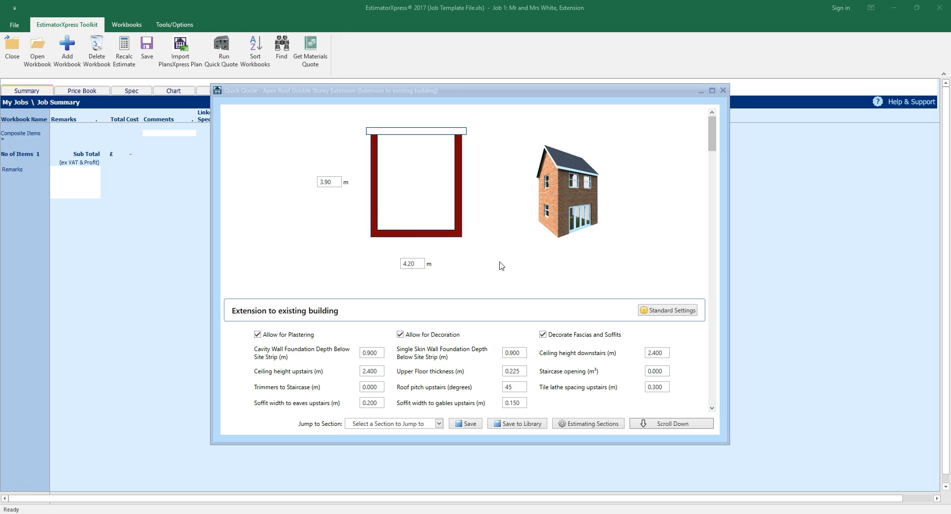
Set the extension's plan dimensions to 5 m for its side and 4.5 m for its width
click(327, 183)
text(5)
click(395, 260)
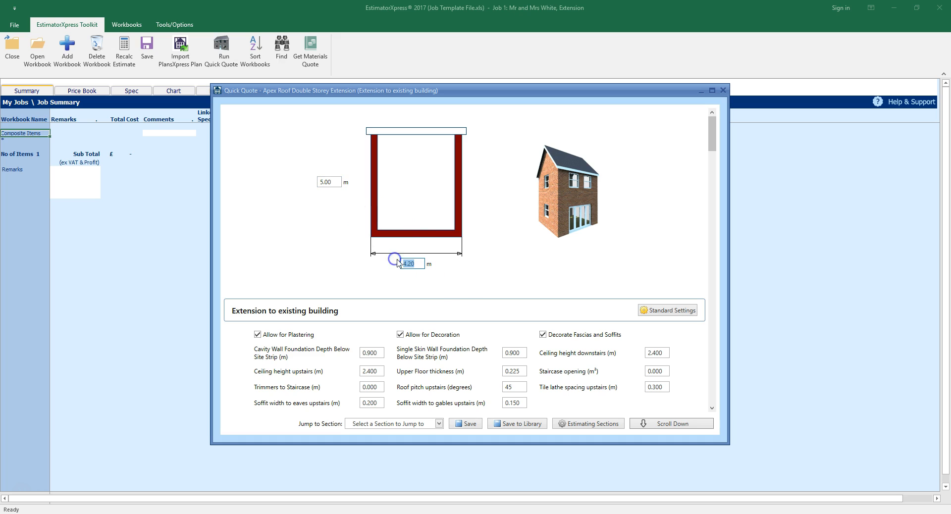
text(4.5)
Exclude decoration of fascias and soffits, and set the cavity wall foundation depth below site strip to 1.2 m
click(543, 336)
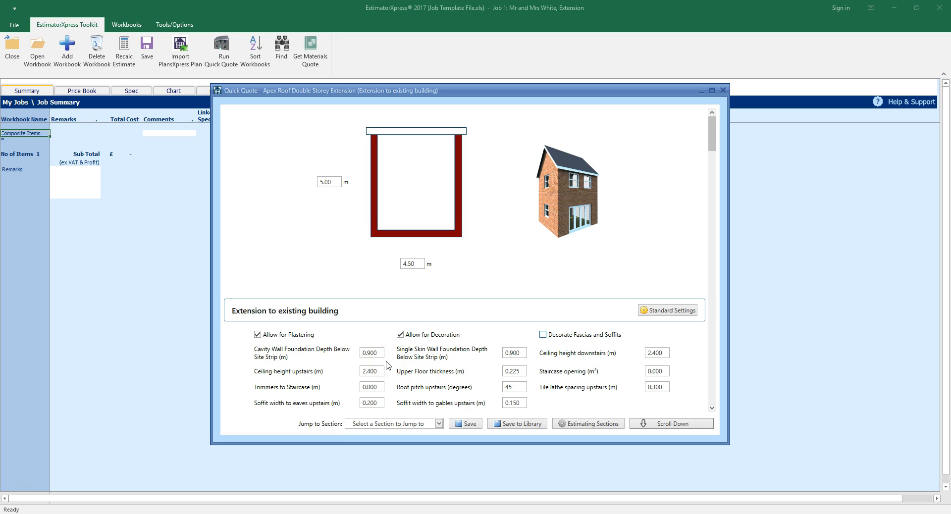
click(371, 352)
text(1.2)
key(Tab)
key(Tab)
key(Tab)
key(Tab)
key(Tab)
key(Tab)
key(Tab)
key(Tab)
key(Tab)
key(Tab)
Review the floor and foundation values in the standard settings and close them
click(683, 312)
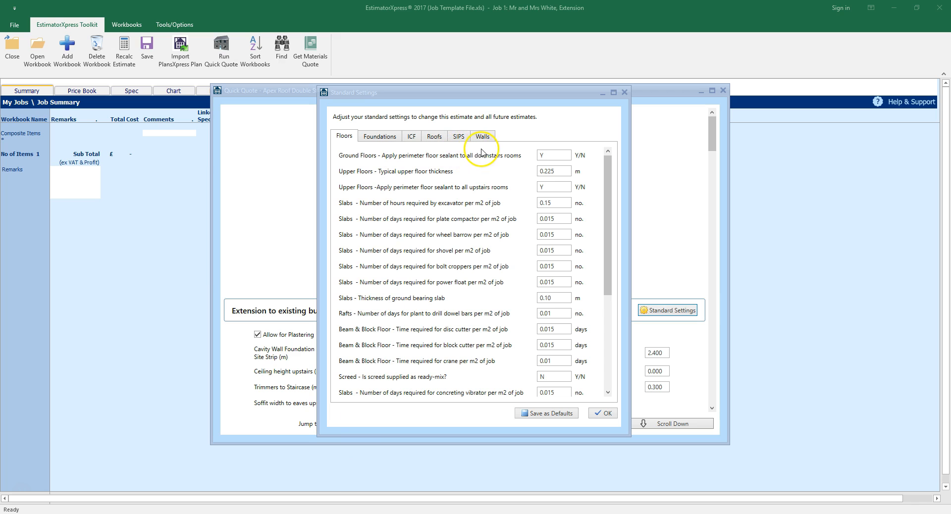
click(390, 138)
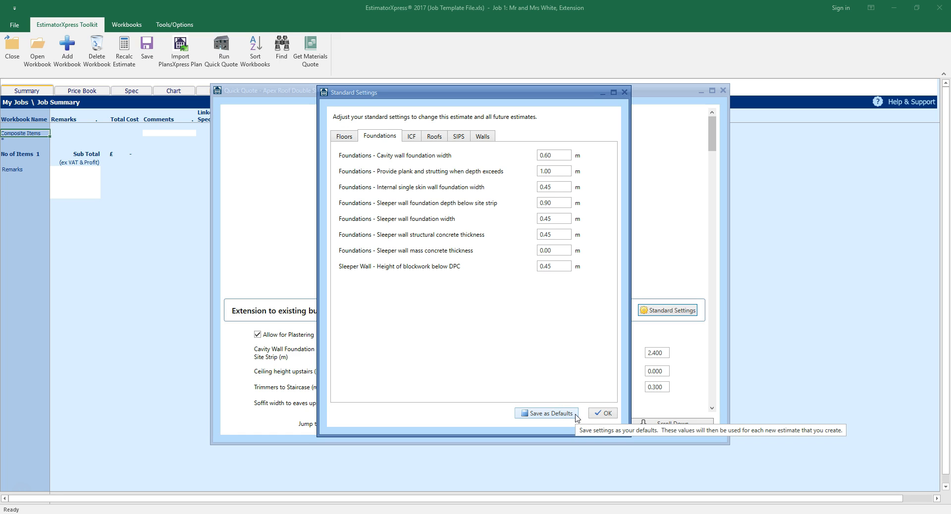
click(605, 414)
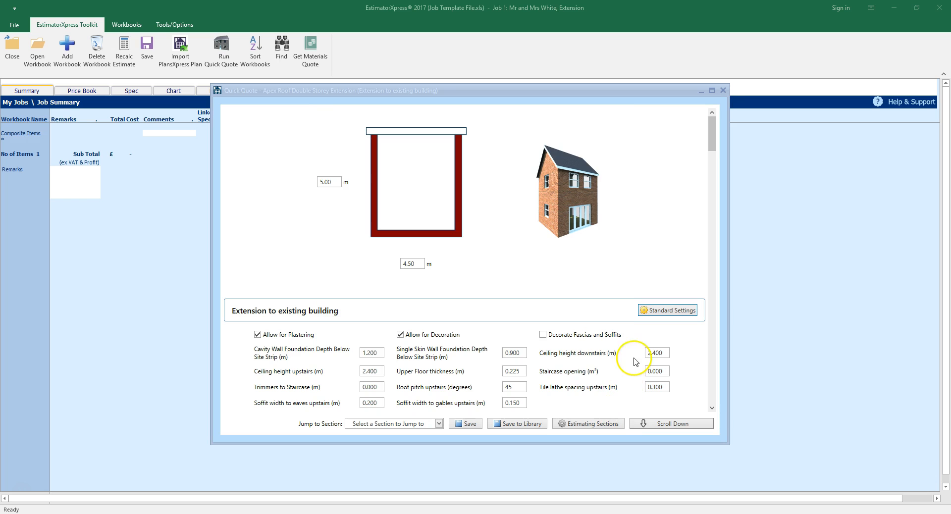
Try External Cavity Block Wall as the upstairs external wall specification, and return it to Brick and Block Cavity Wall
click(713, 136)
drag(714, 137, 713, 173)
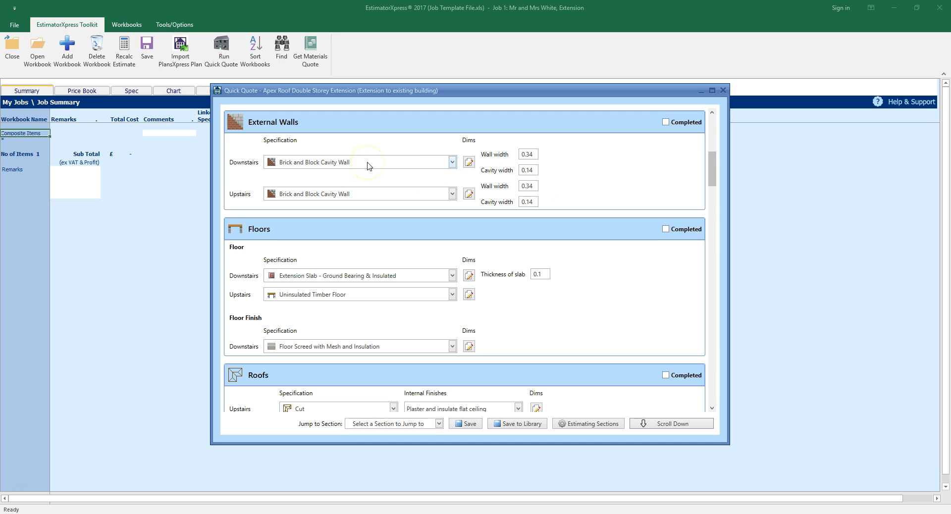
click(452, 194)
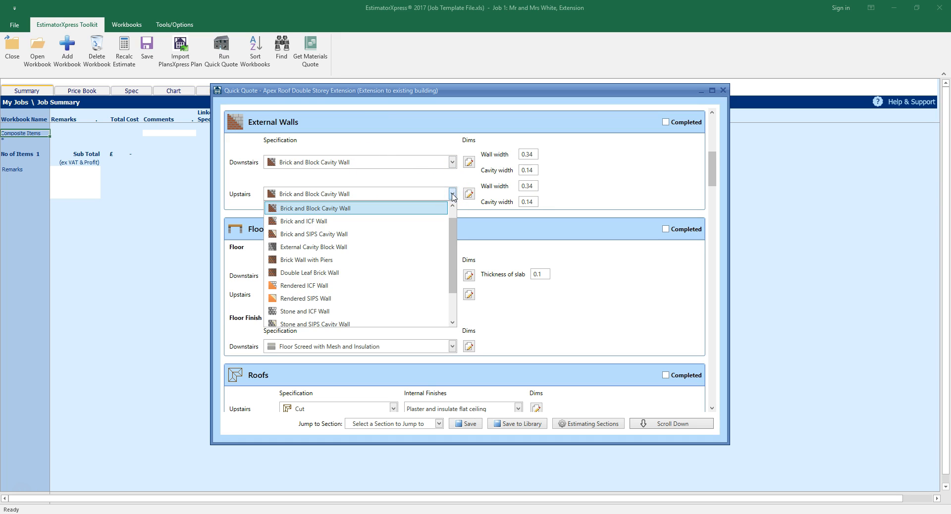
scroll(396, 218, up, 1)
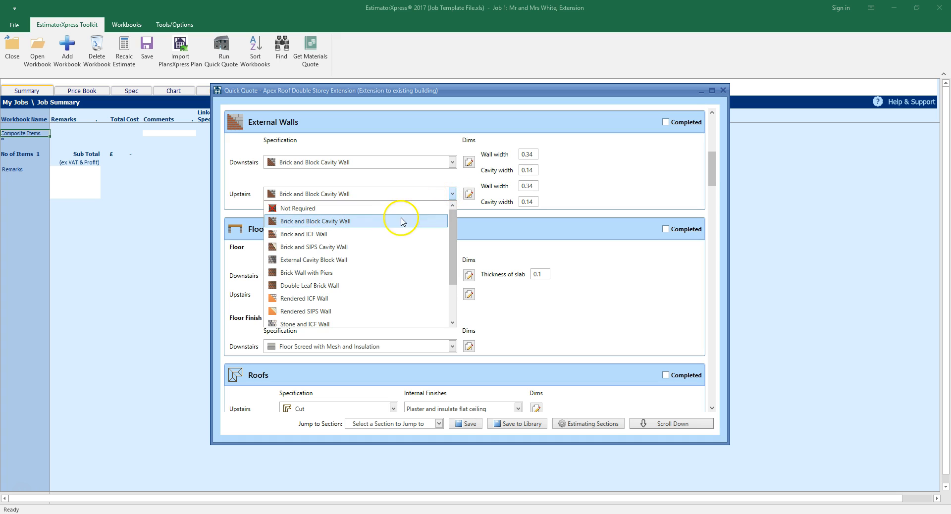
click(381, 261)
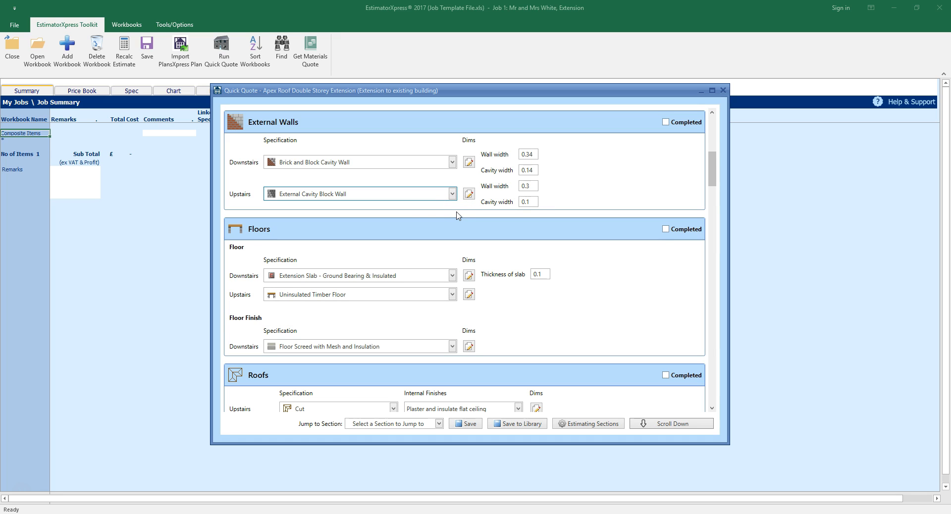
click(443, 194)
scroll(436, 208, up, 1)
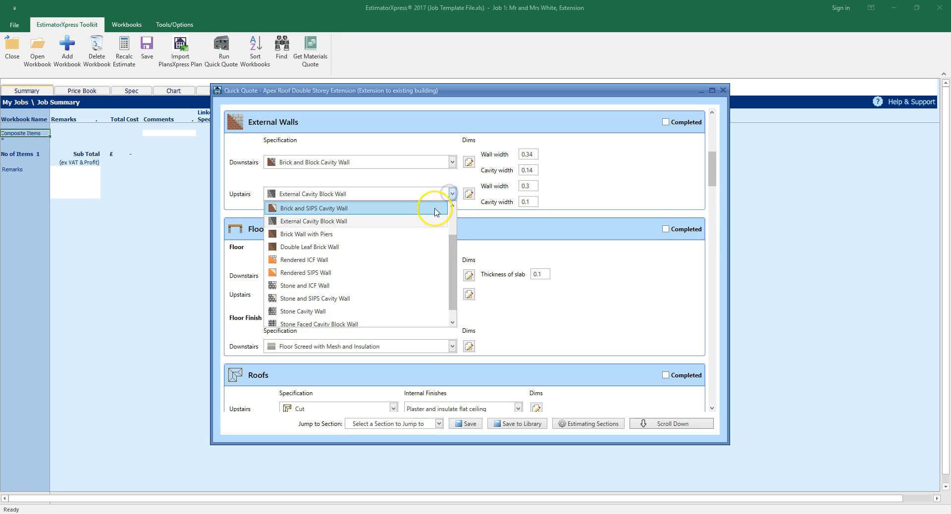
scroll(435, 218, up, 3)
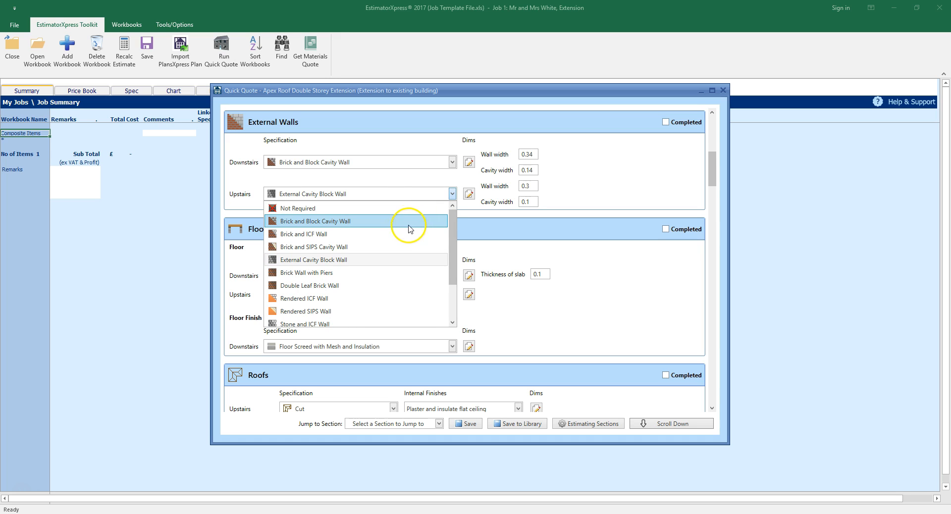
click(406, 222)
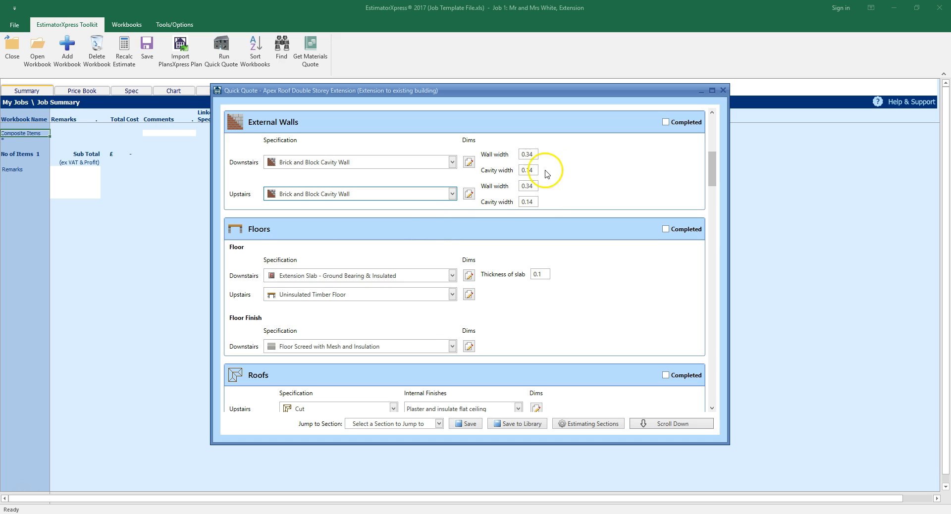
Open the downstairs external wall's dimensions and examine the wall dimensions and foundation details, including depth, concrete thickness and plank and strut excavation
click(468, 163)
click(469, 162)
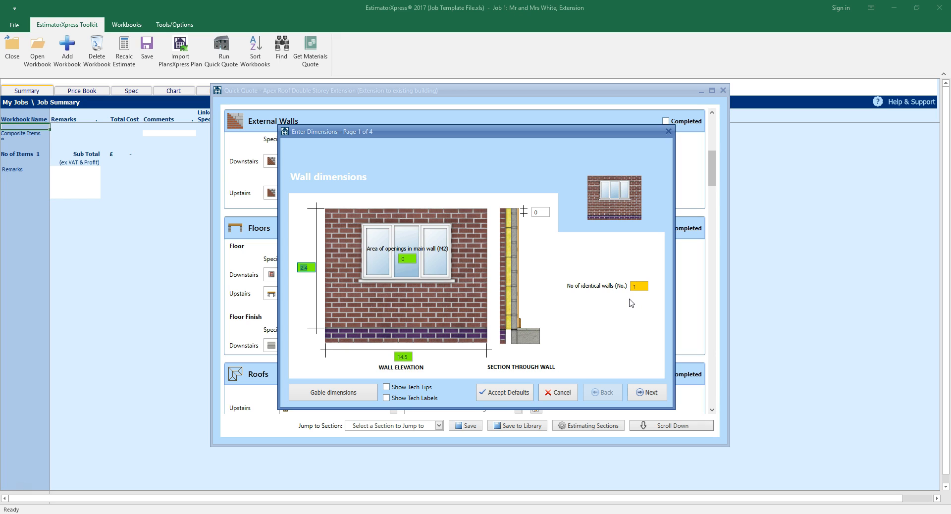
click(654, 392)
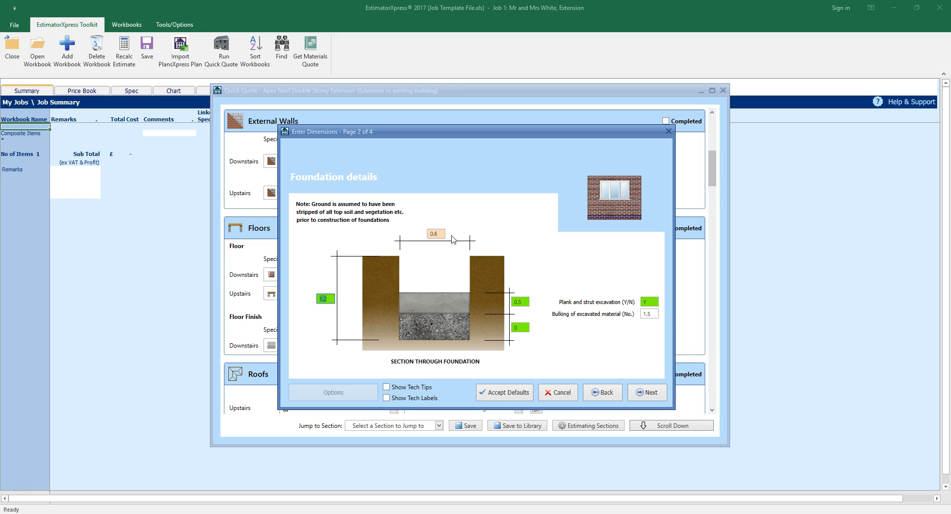
click(527, 306)
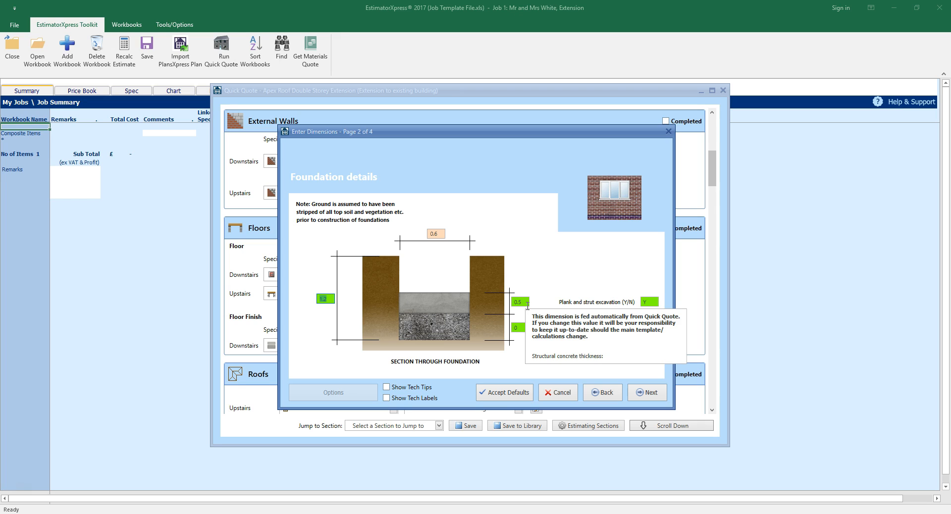
mouse_move(329, 299)
click(319, 323)
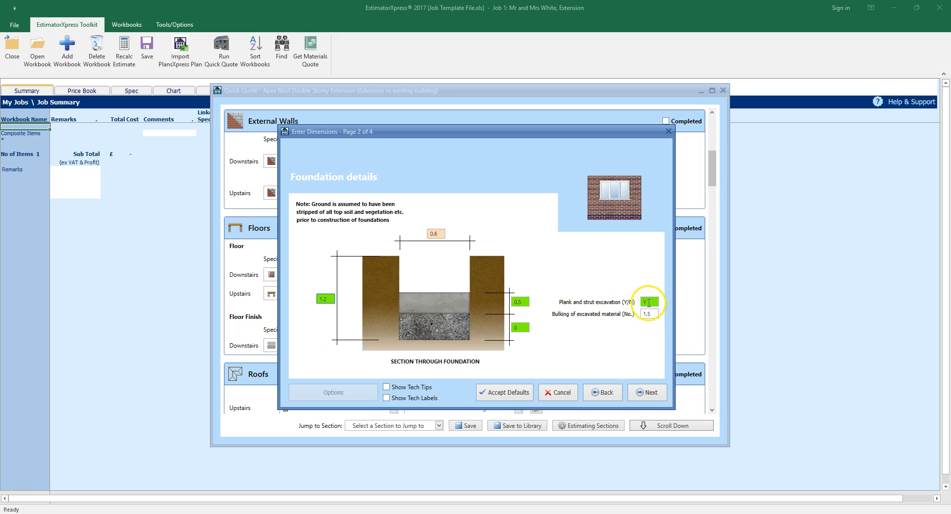
mouse_move(651, 300)
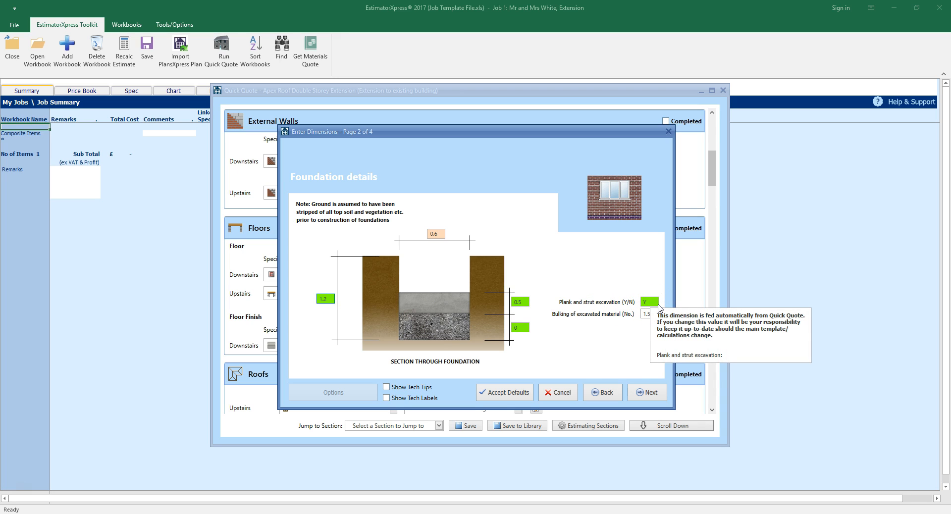
click(654, 303)
click(654, 302)
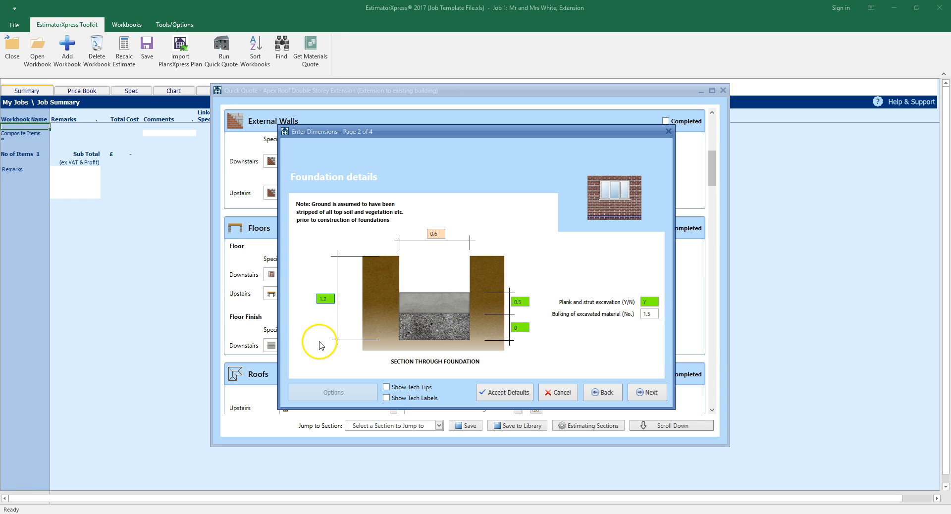
key(Tab)
key(Tab)
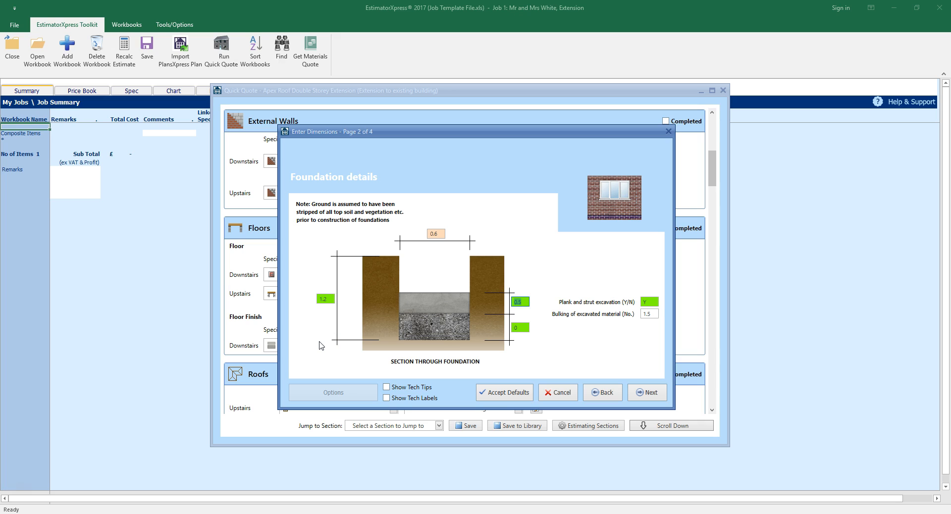
key(Tab)
key(Tab)
Accept the remaining footing, plastering and decoration details of the downstairs wall, and mark the External Walls section as completed
click(651, 394)
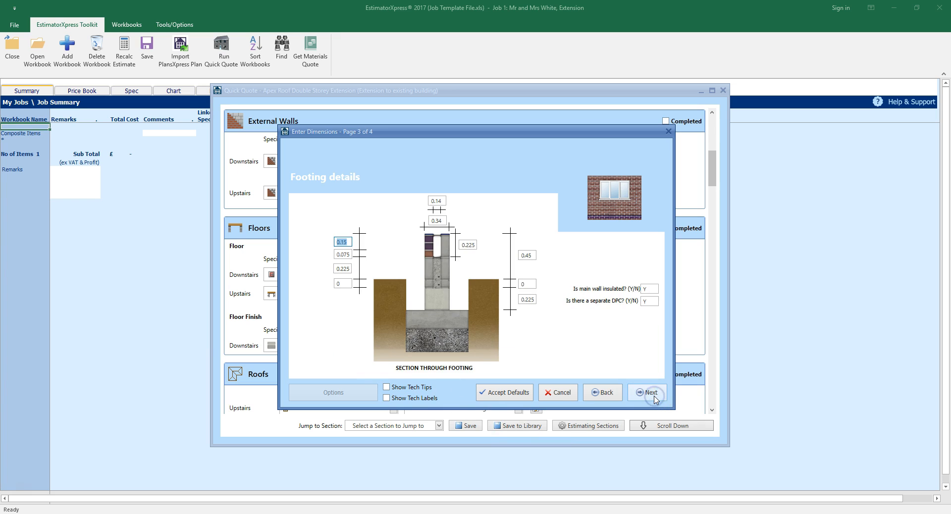
click(653, 396)
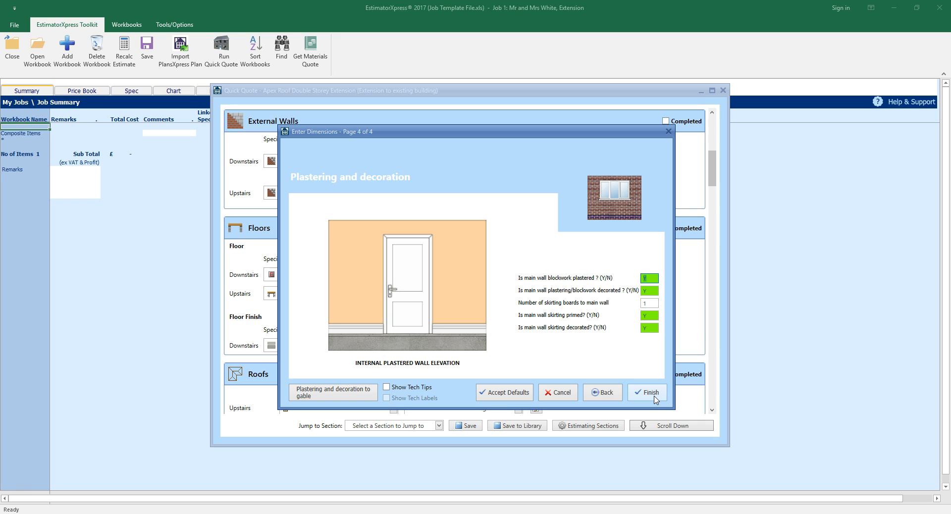
click(653, 394)
click(631, 270)
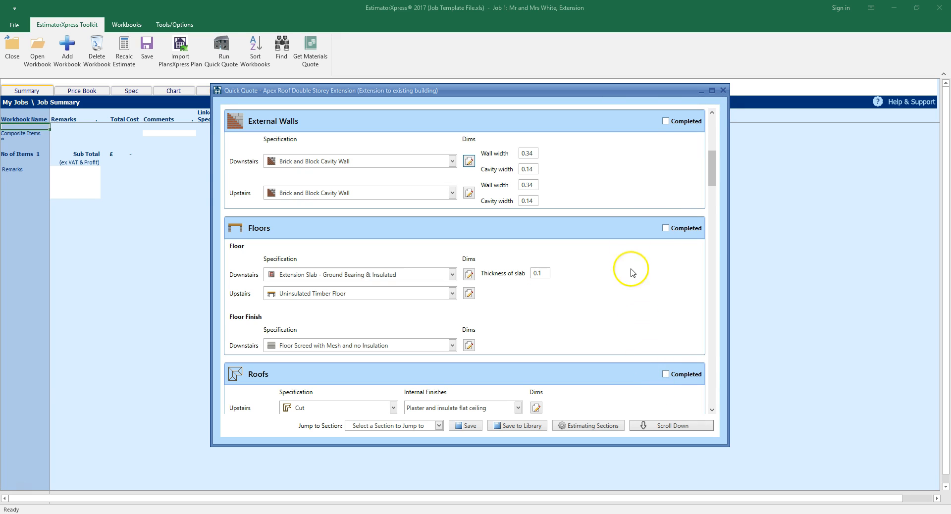
click(666, 124)
click(640, 212)
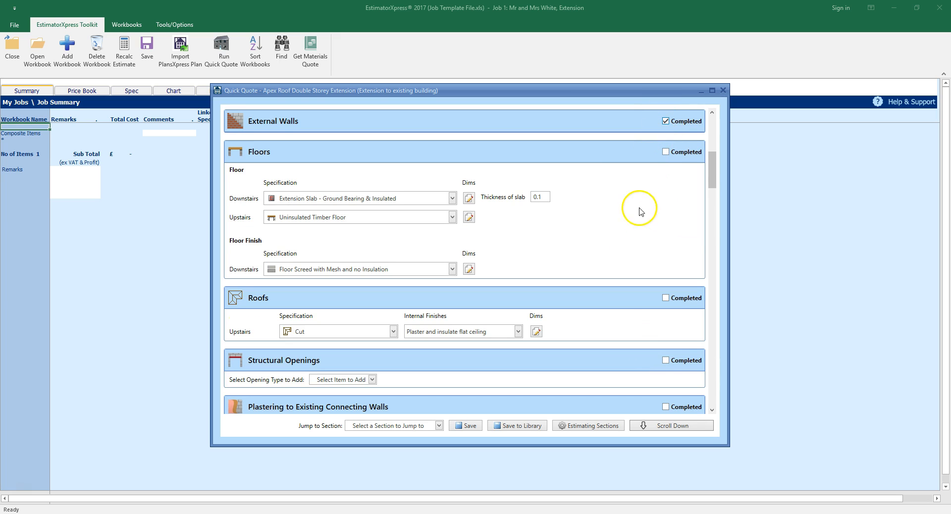
Choose Uninsulated Timber Floor for the upstairs floor and set the downstairs slab thickness to 0.15 m
click(597, 244)
click(448, 217)
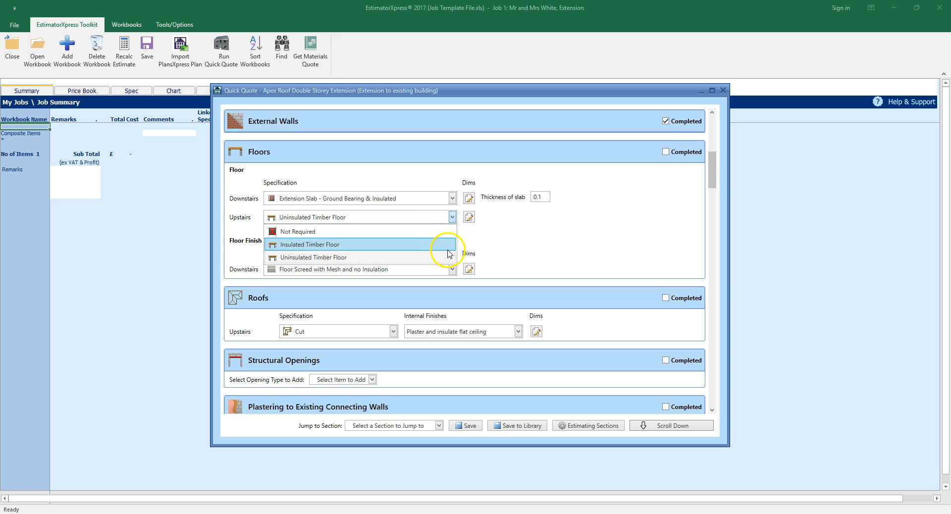
click(443, 258)
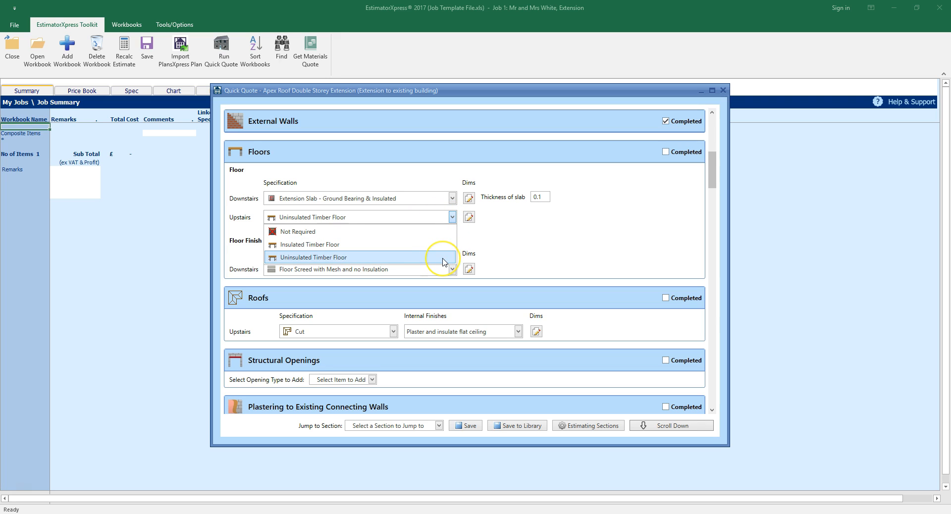
click(444, 259)
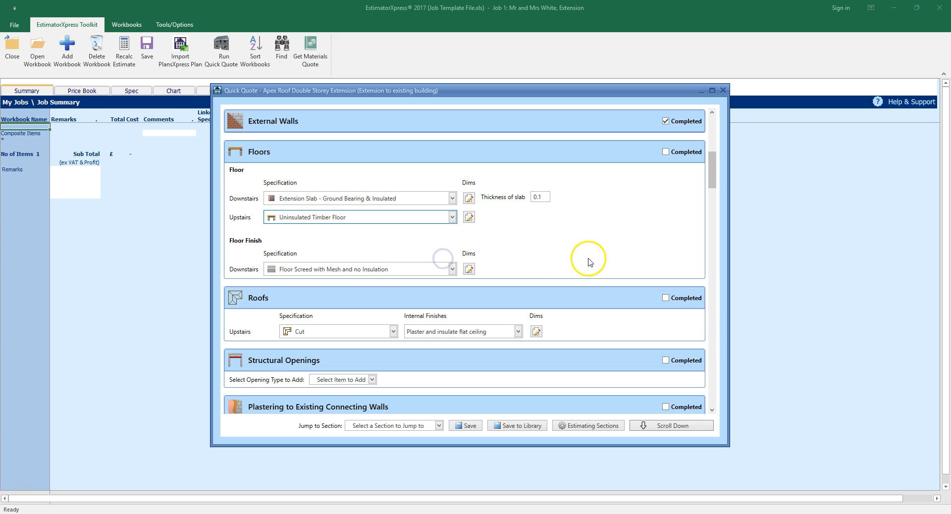
double_click(543, 197)
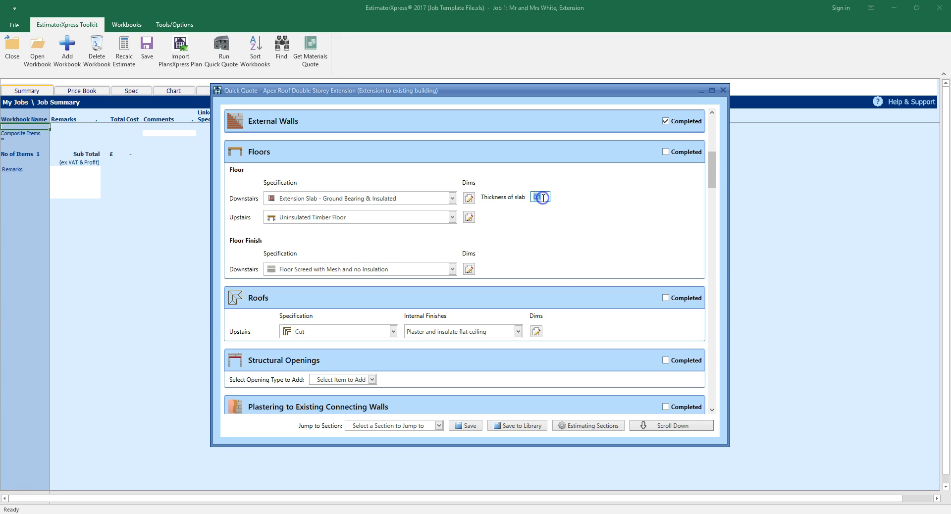
text(0.15)
click(586, 227)
Accept the downstairs slab's preparation, slab and plant details, and mark the Floors section as completed
click(468, 198)
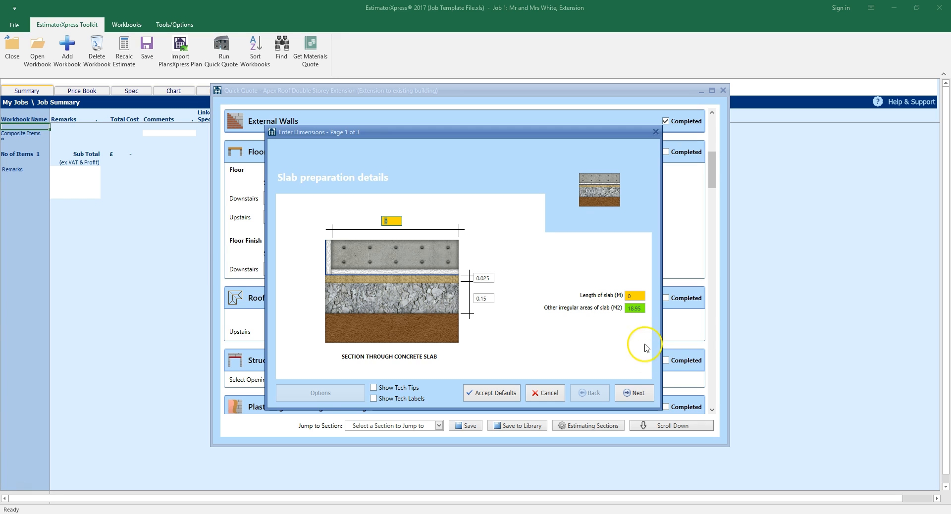
click(649, 393)
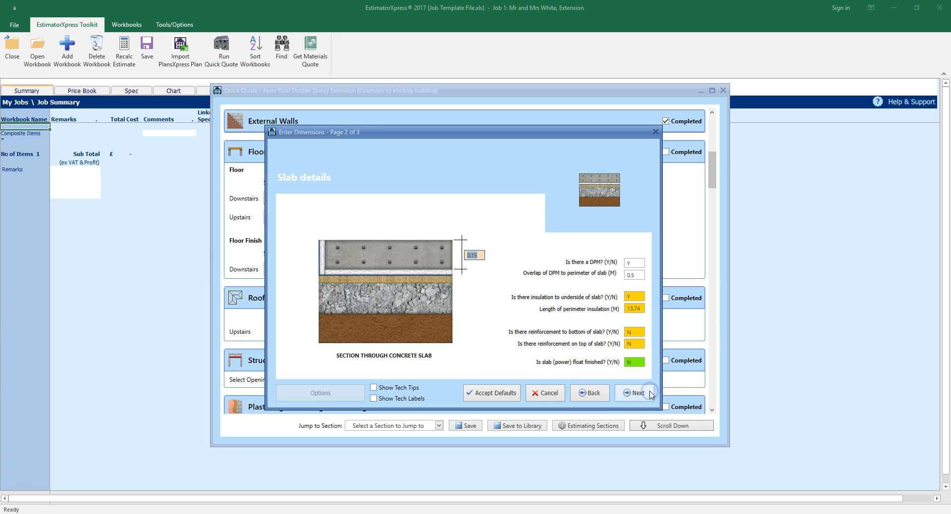
click(480, 255)
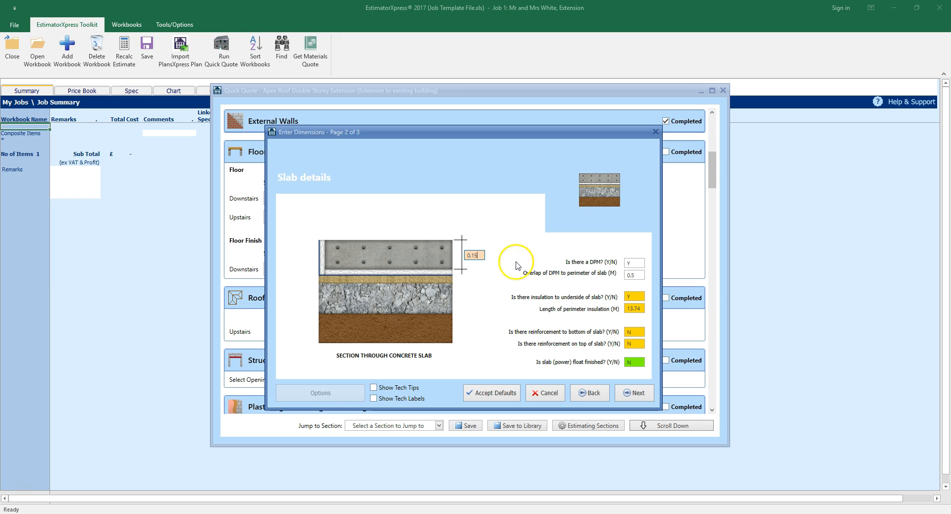
click(643, 393)
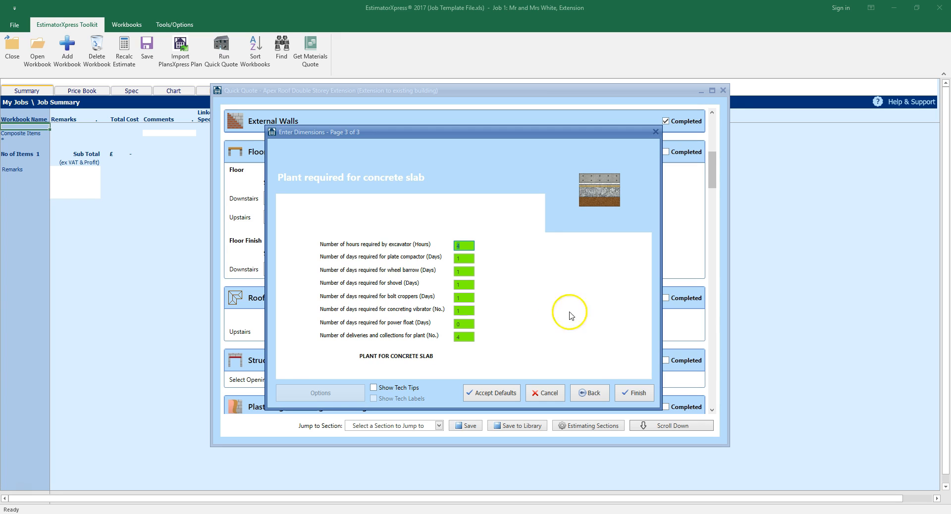
click(639, 393)
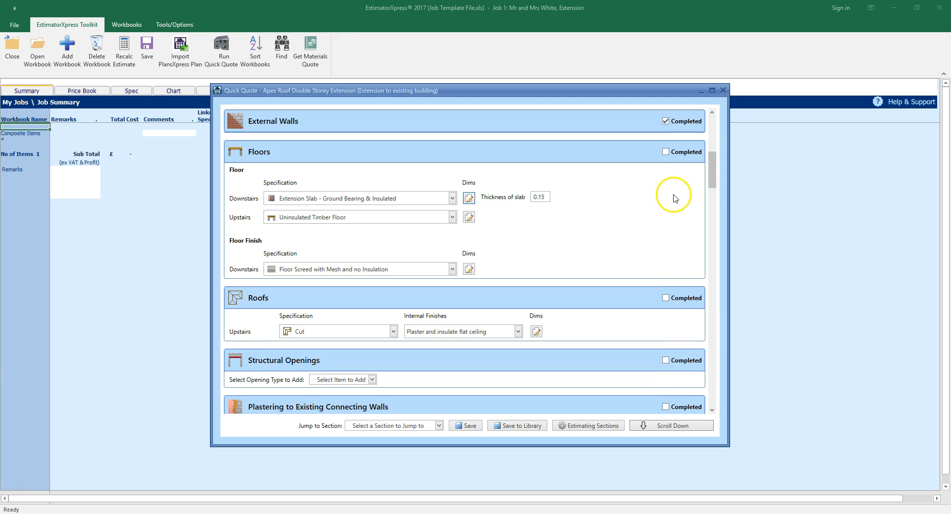
click(666, 152)
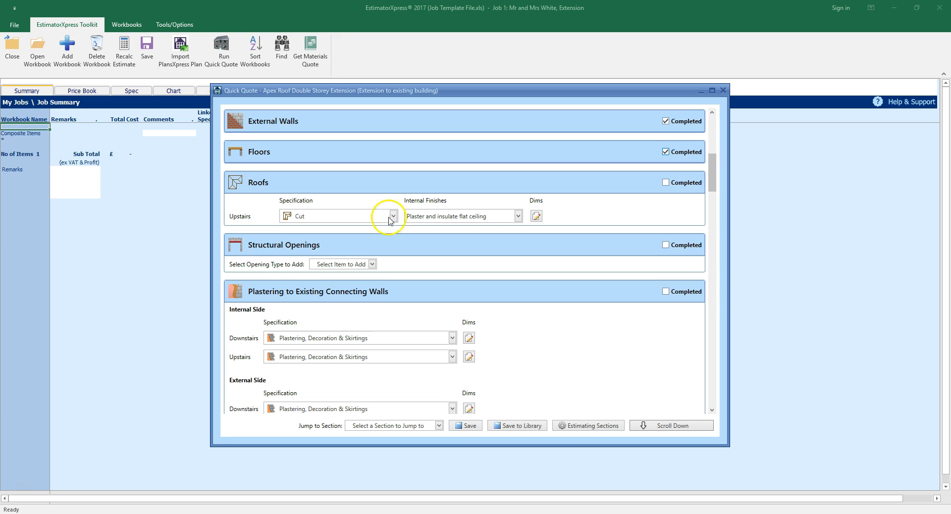
Keep Plaster and insulate flat ceiling as the upstairs roof's internal finish and open the roof's dimensions
click(517, 217)
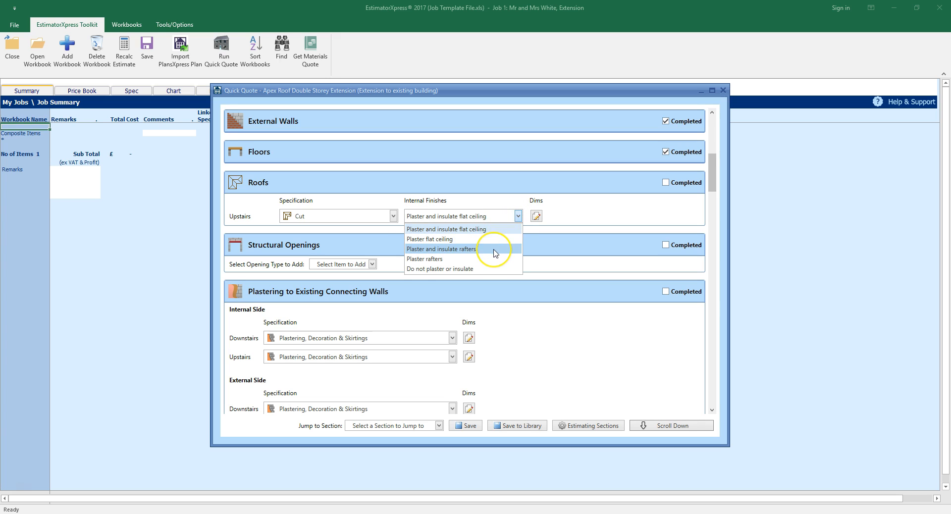
click(499, 228)
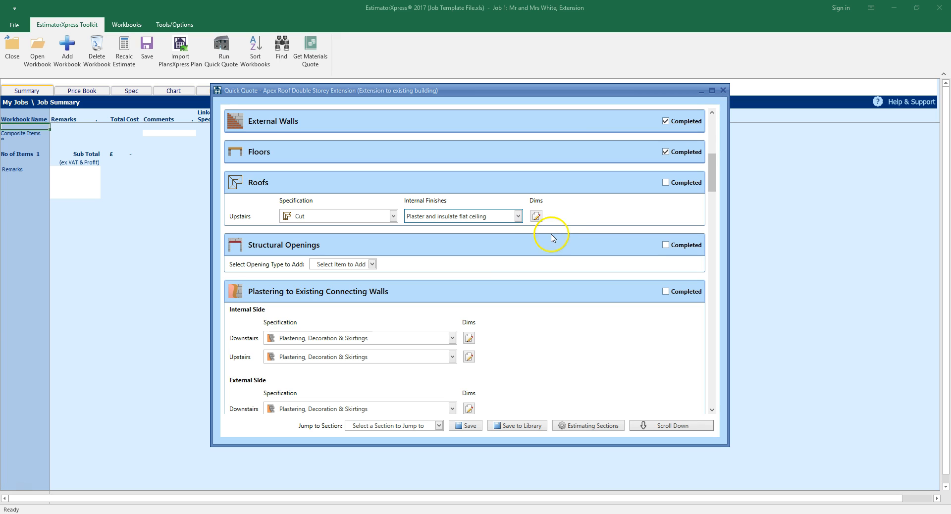
click(537, 217)
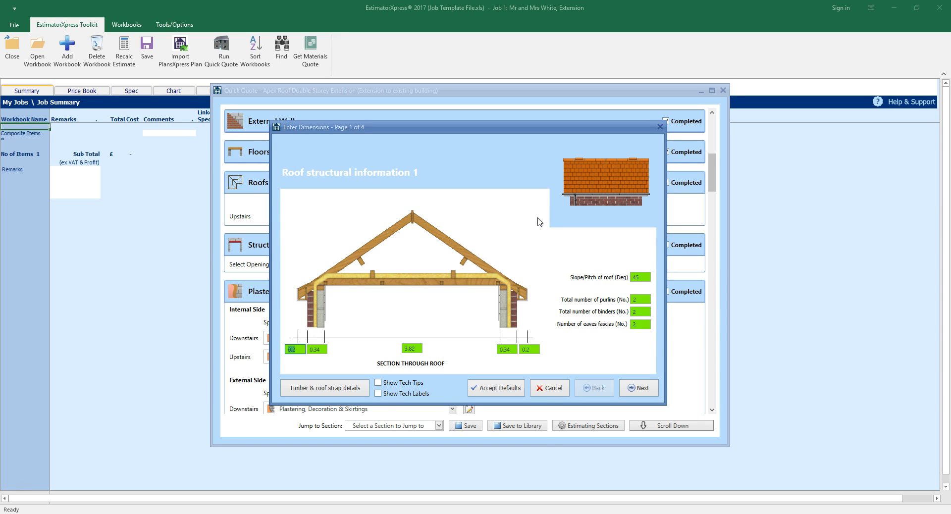
Accept the roof's structural, tiling, insulation and finish details, and mark the Roofs section as completed
click(438, 350)
click(639, 389)
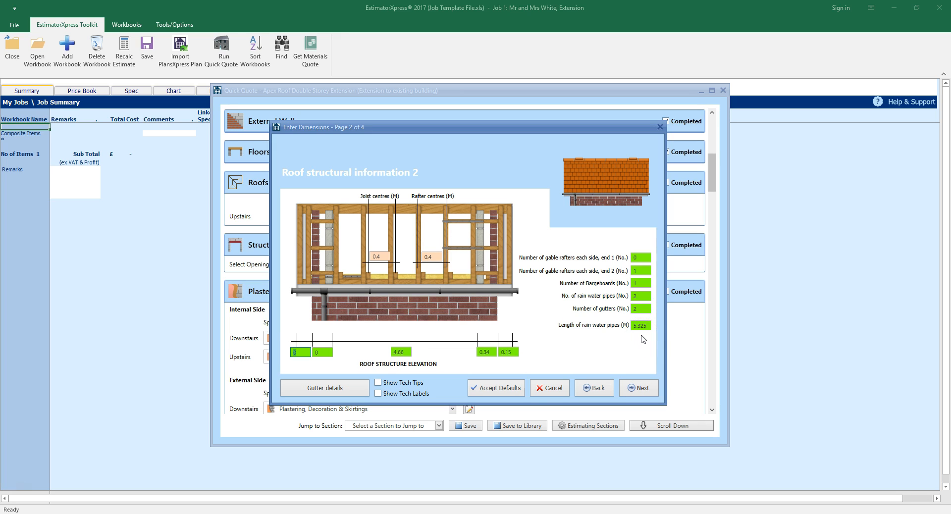
click(642, 388)
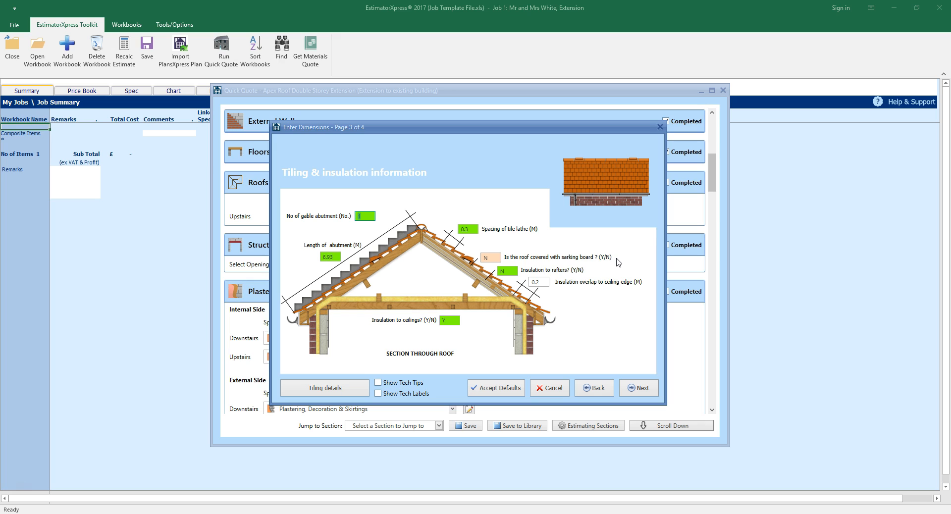
click(637, 389)
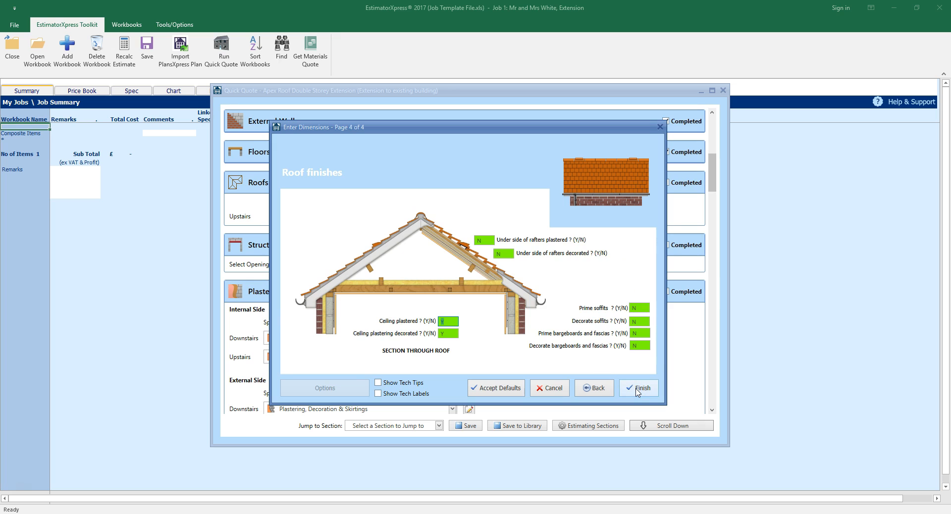
click(638, 389)
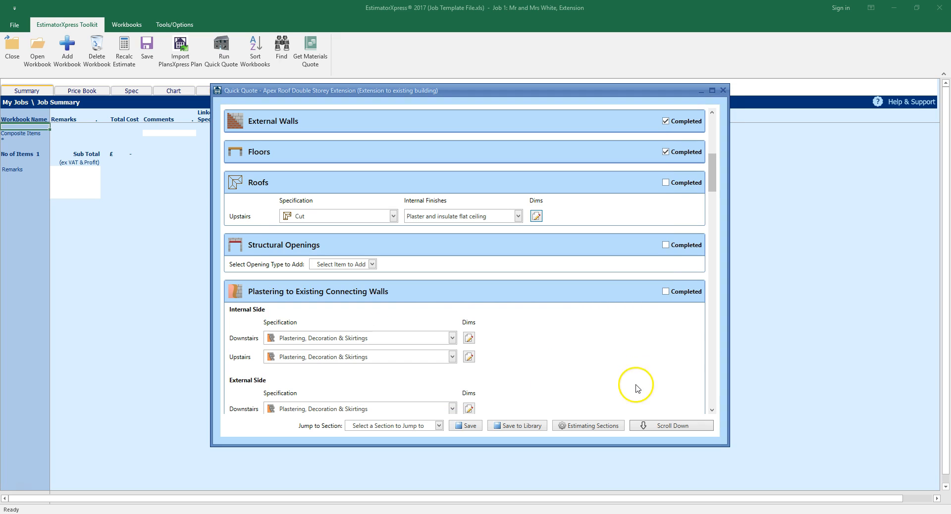
click(667, 183)
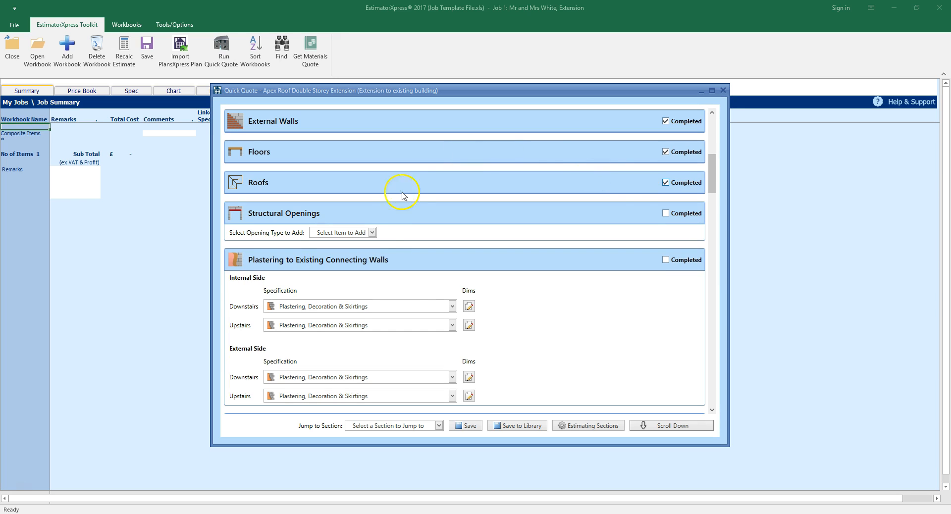
Add a Structural Opening - Small Opening (2.4-3.0m) to the existing walls
click(371, 233)
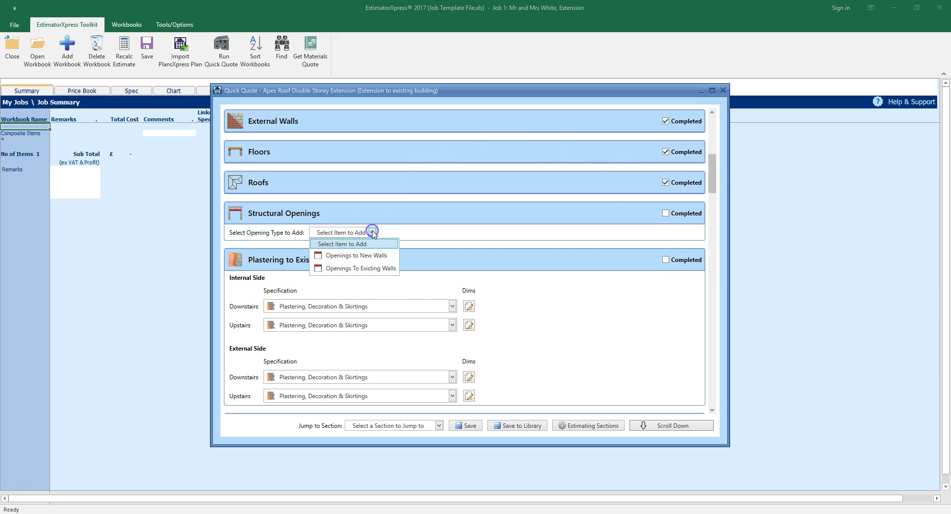
click(391, 269)
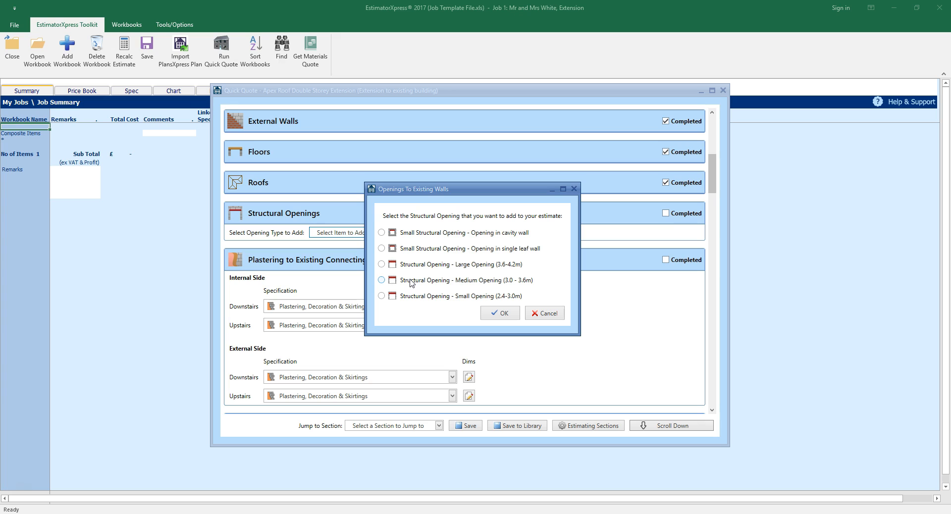
click(410, 296)
click(510, 320)
click(501, 314)
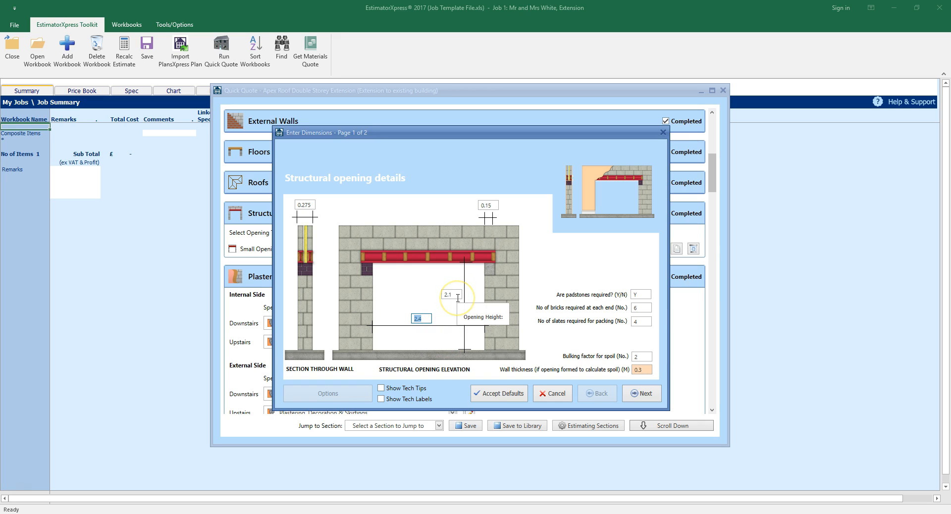
Set the bricks required at each end of the small opening to 0 and accept its remaining structural and plastering details
click(641, 308)
text(0)
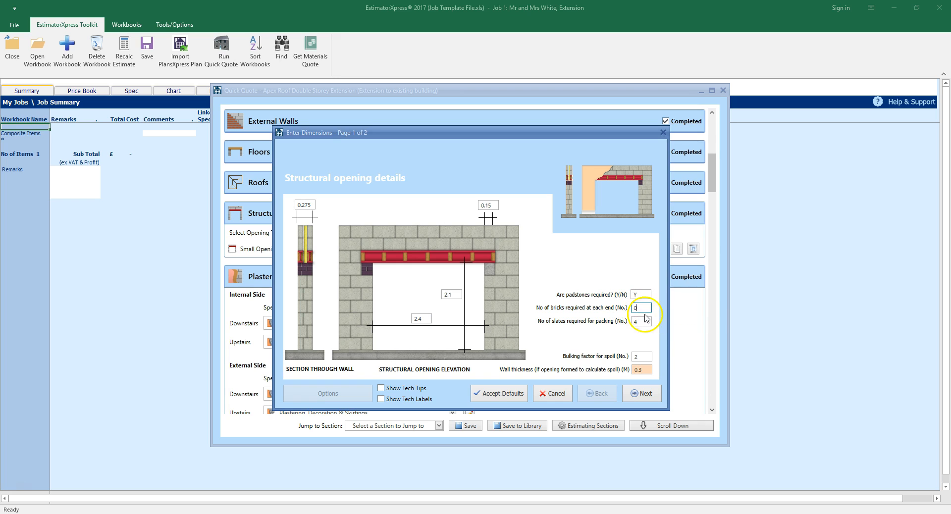
click(642, 394)
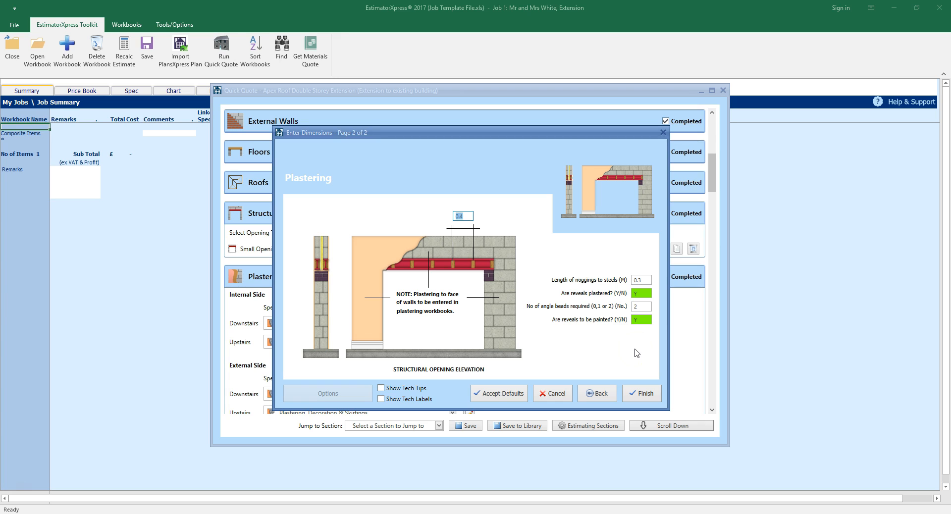
click(645, 394)
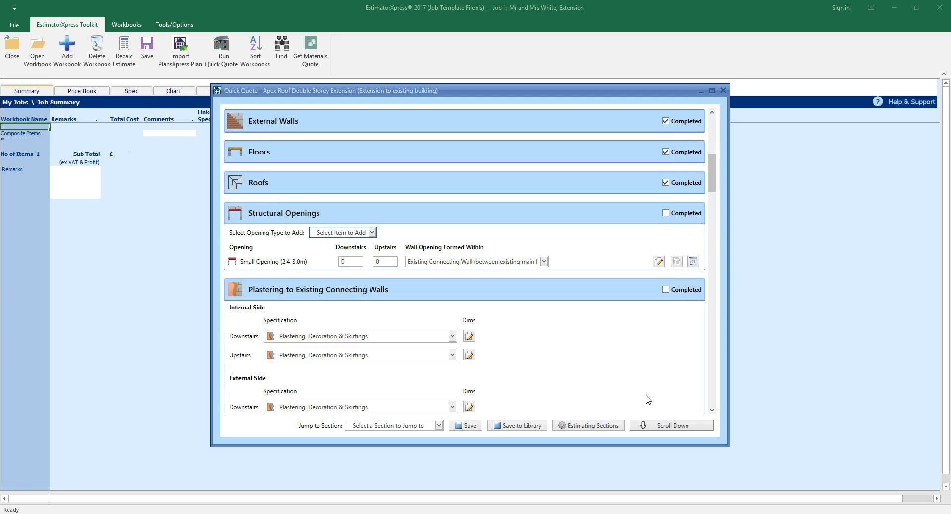
Set the small opening's quantity to 1 downstairs and 1 upstairs, formed within the Existing Connecting Wall between main building and extension
click(345, 262)
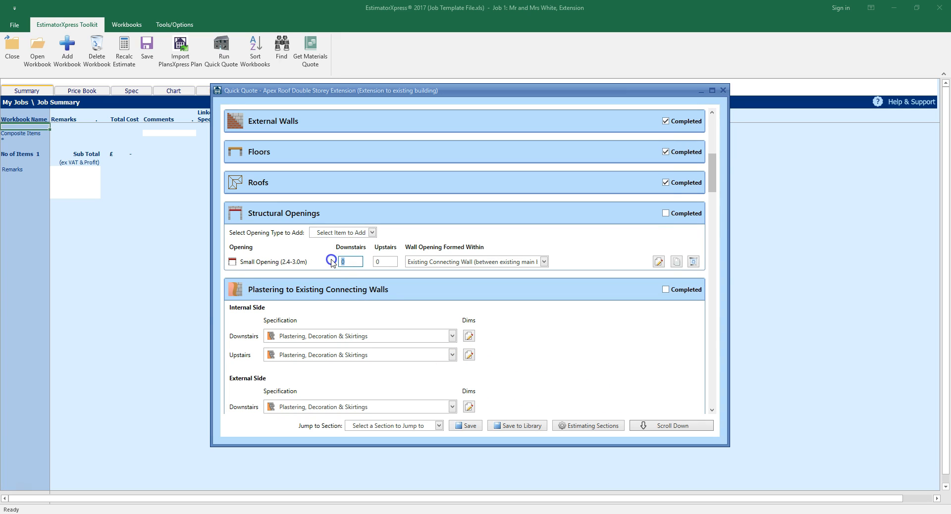
text(1)
key(Tab)
text(1)
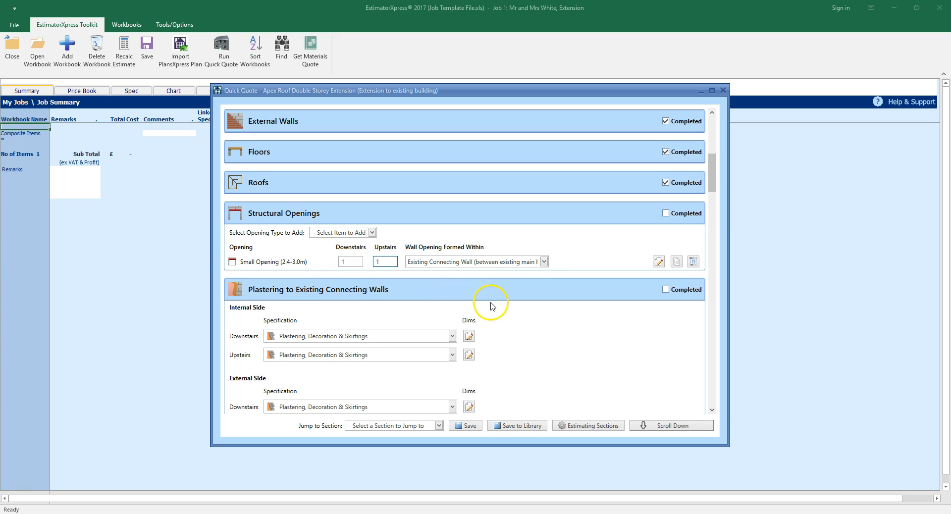
click(544, 261)
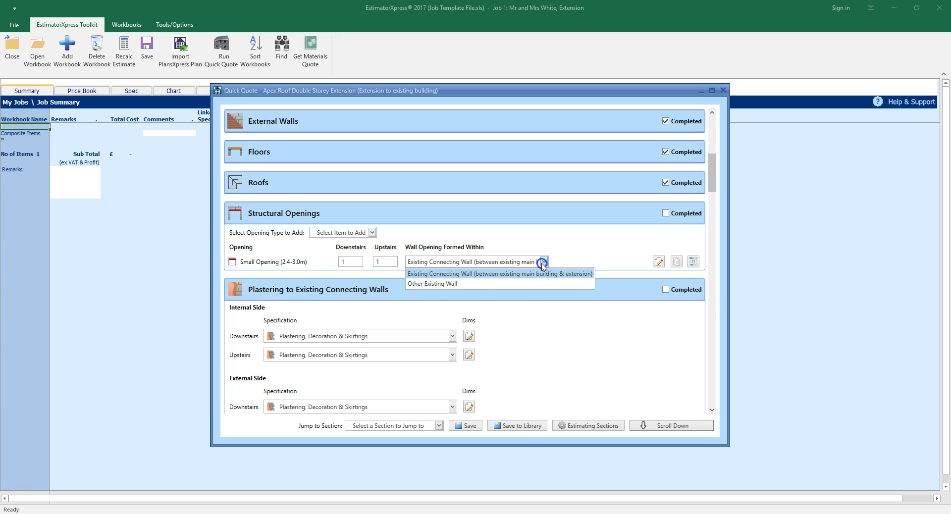
click(518, 275)
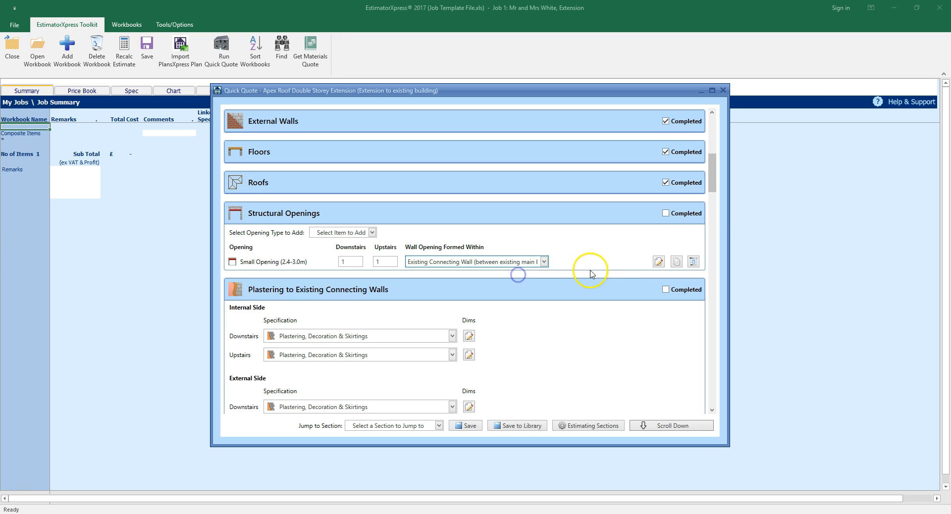
Mark the Structural Openings and Plastering to Existing Connecting Walls sections as completed
click(676, 214)
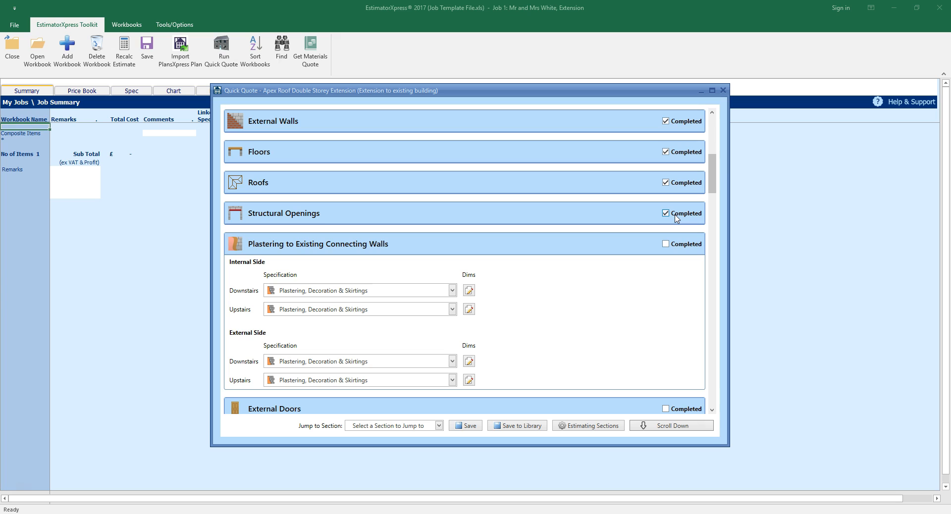
click(667, 246)
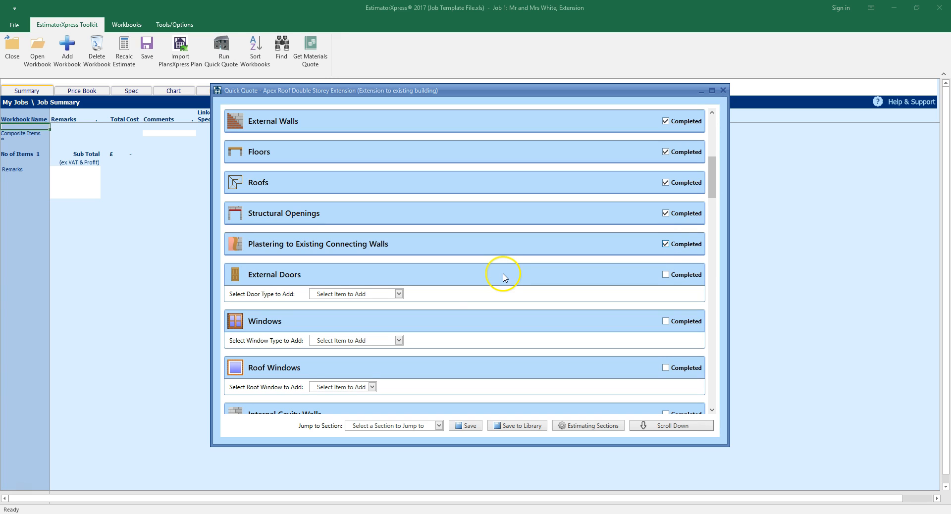
Add the templated aluminium bi-fold patio doors, size 3600x2100 with 5 panels, to the external doors
click(398, 295)
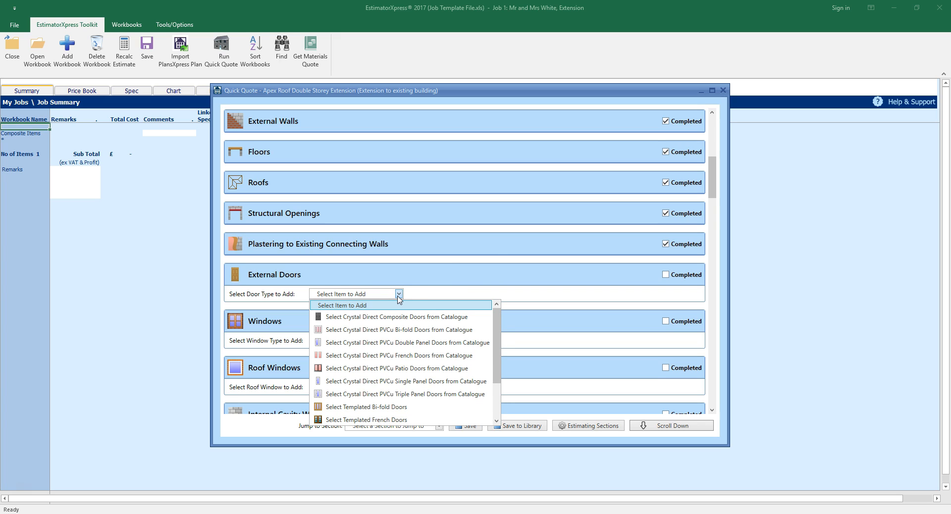
click(421, 407)
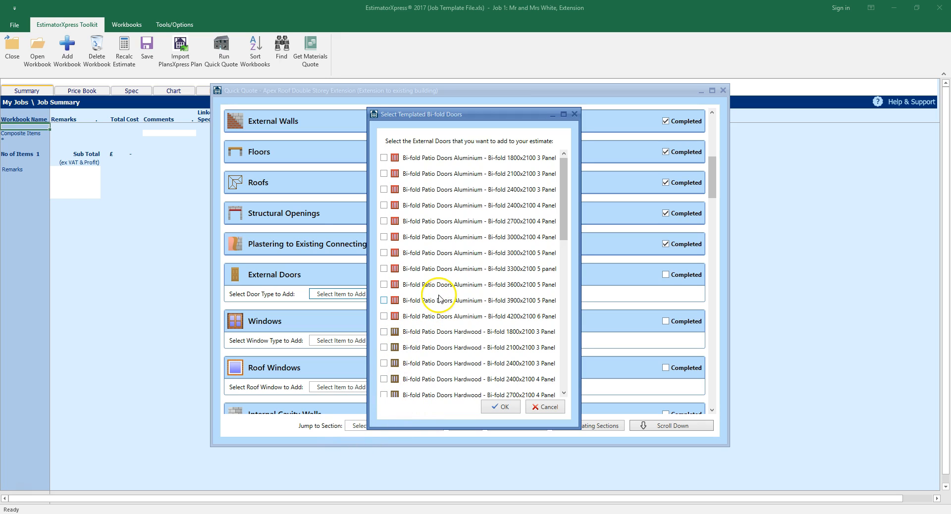
click(384, 284)
click(496, 407)
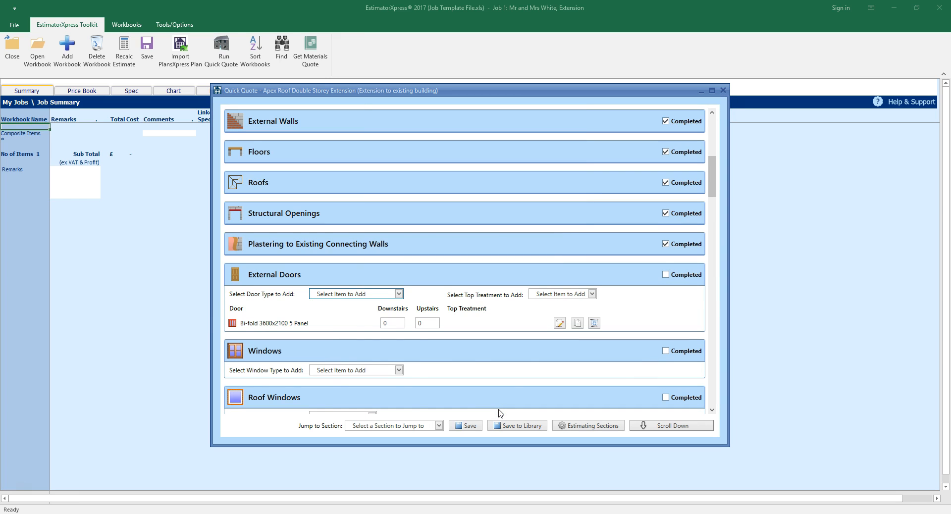
Set the bi-fold door quantity to 1 downstairs and mark the External Doors section as completed
click(385, 323)
text(1)
click(473, 367)
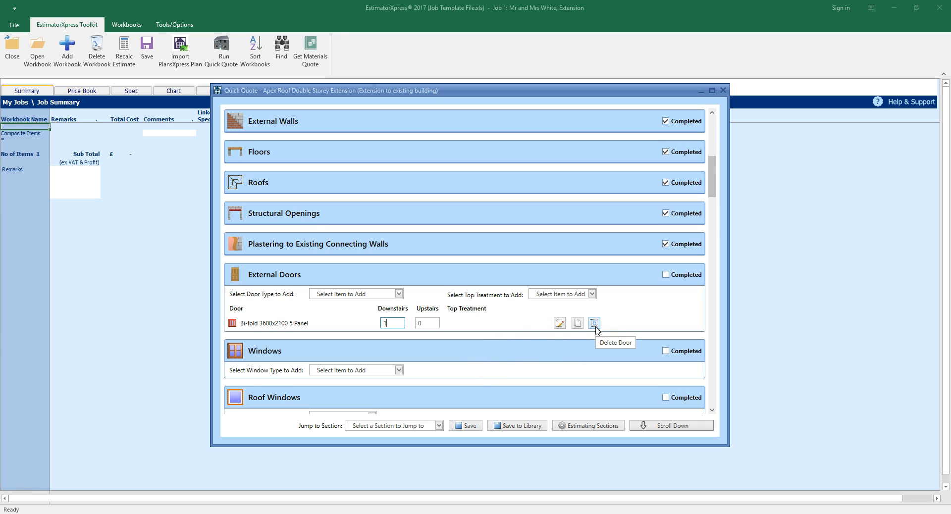
click(666, 276)
click(666, 276)
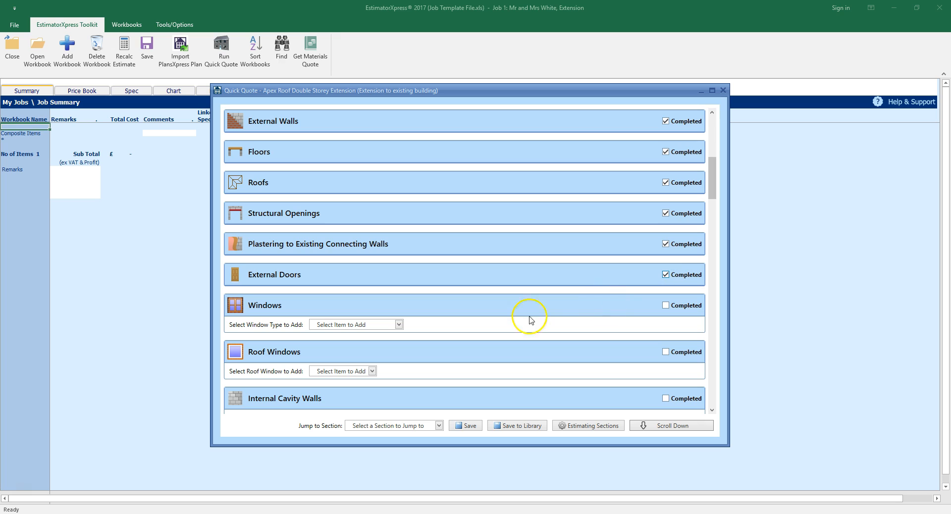
Add the templated PVCu 1200 Deep 312 C 1800 x 1200 window to the Windows section
click(399, 326)
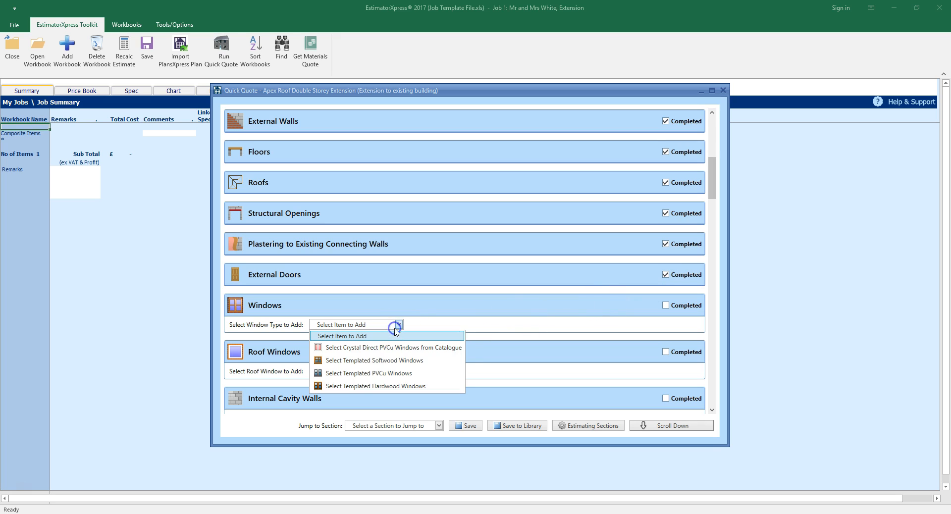
click(415, 374)
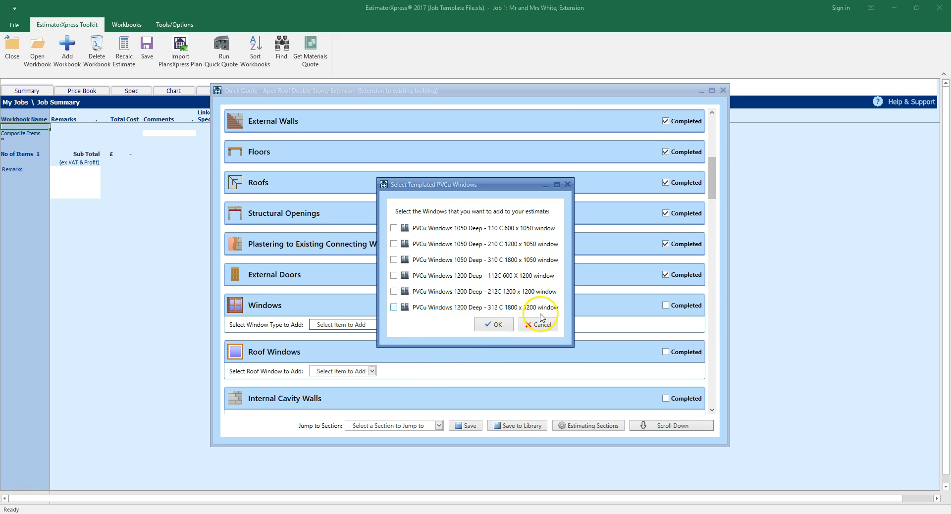
click(395, 308)
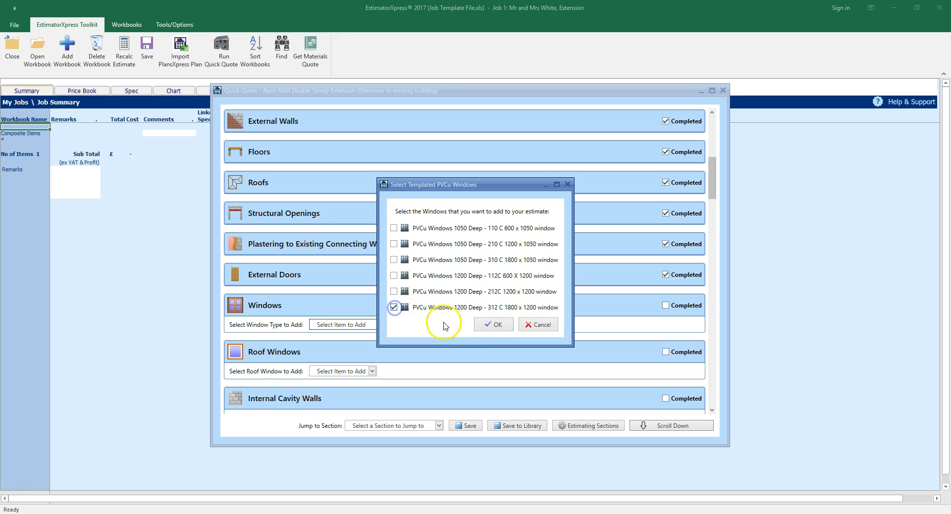
click(489, 325)
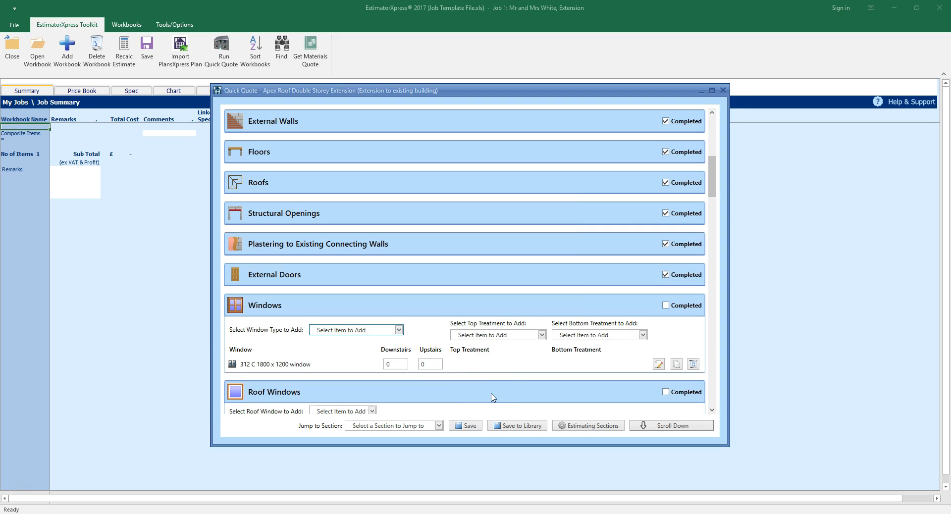
Set the 312 C 1800 x 1200 window quantity to 1 upstairs and mark the Windows section as completed
click(425, 365)
text(1)
click(487, 368)
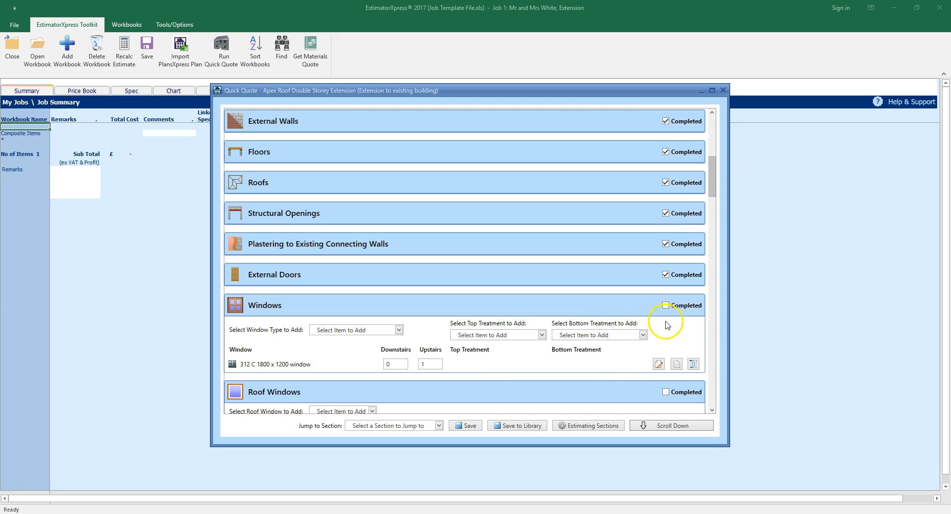
click(666, 306)
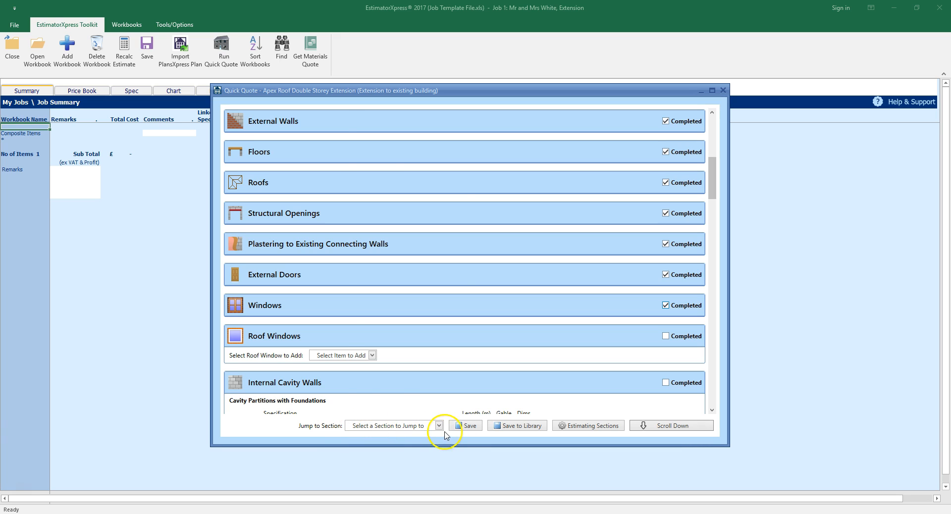
Add a Wall Starters workbook to the Walling Sundries section using the template for a 2.400m high wall
click(439, 426)
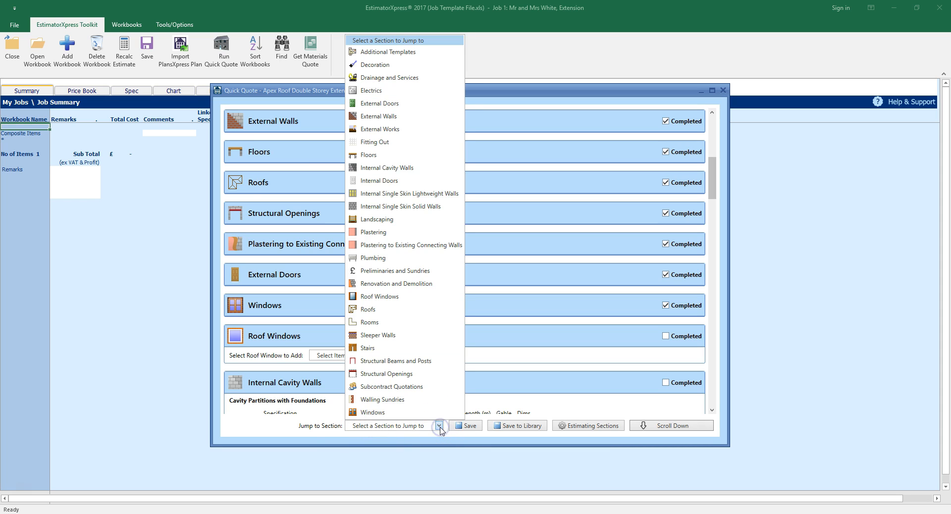
click(410, 399)
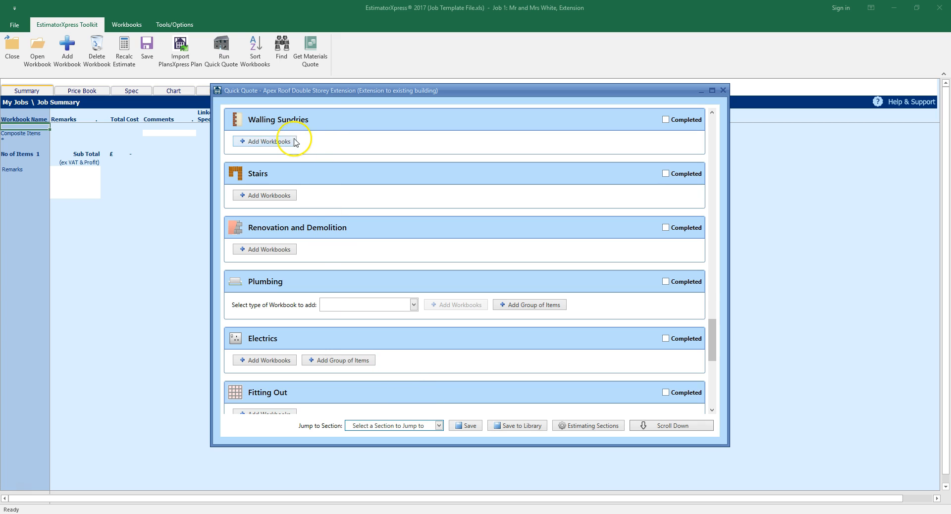
click(275, 143)
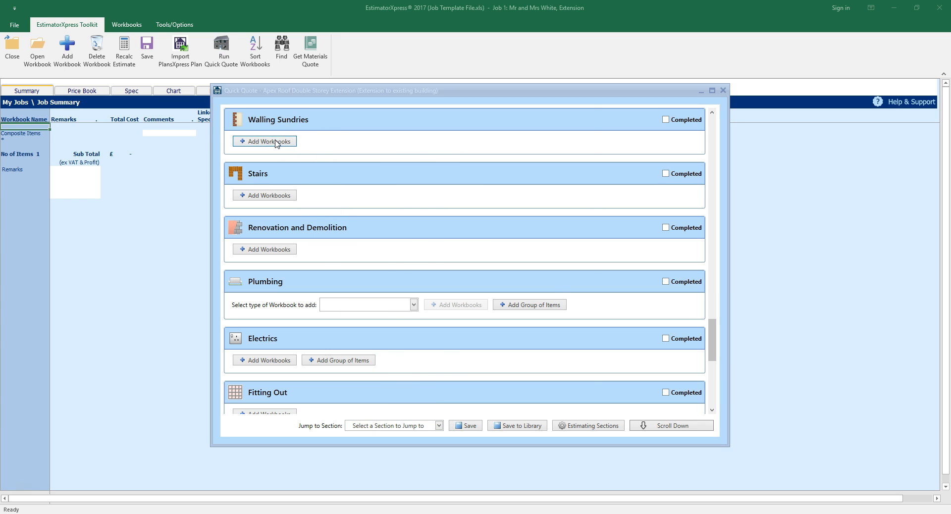
drag(572, 197, 573, 281)
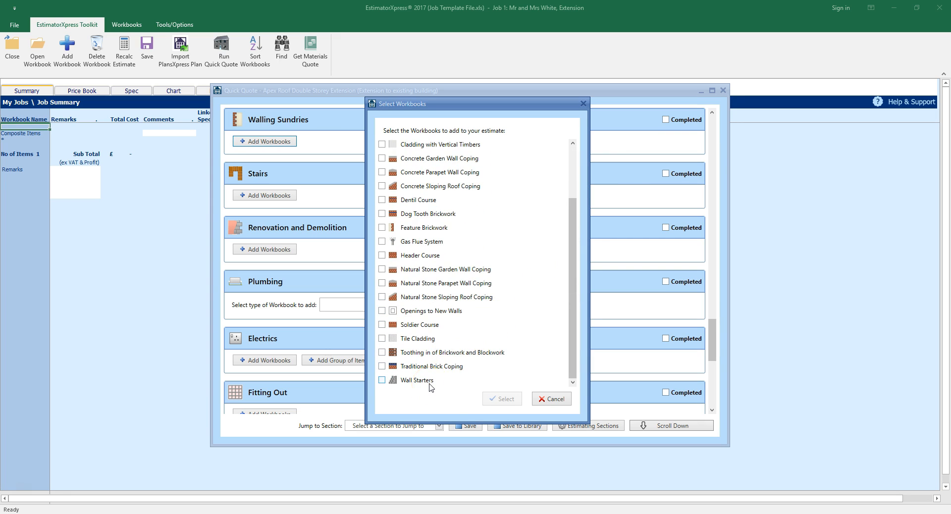
click(382, 380)
click(504, 399)
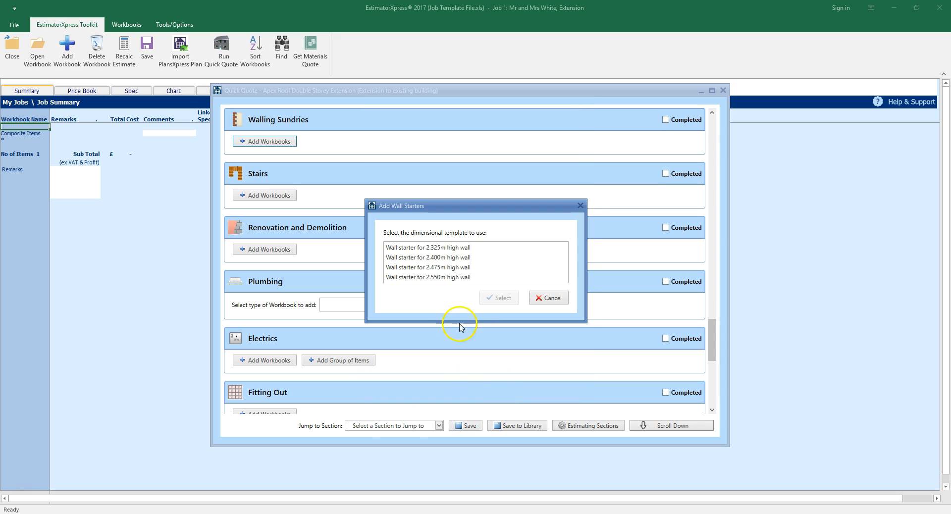
click(448, 258)
click(499, 298)
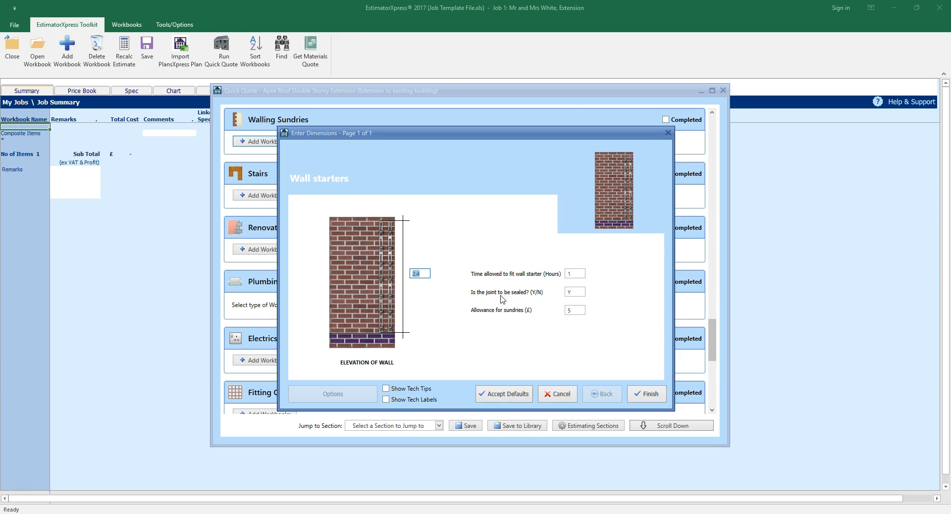
Set the wall starter height to 20 and fitting time to 4 hours, and mark Walling Sundries as completed
click(497, 296)
drag(425, 273, 388, 273)
text(20)
click(573, 273)
text(4)
click(651, 398)
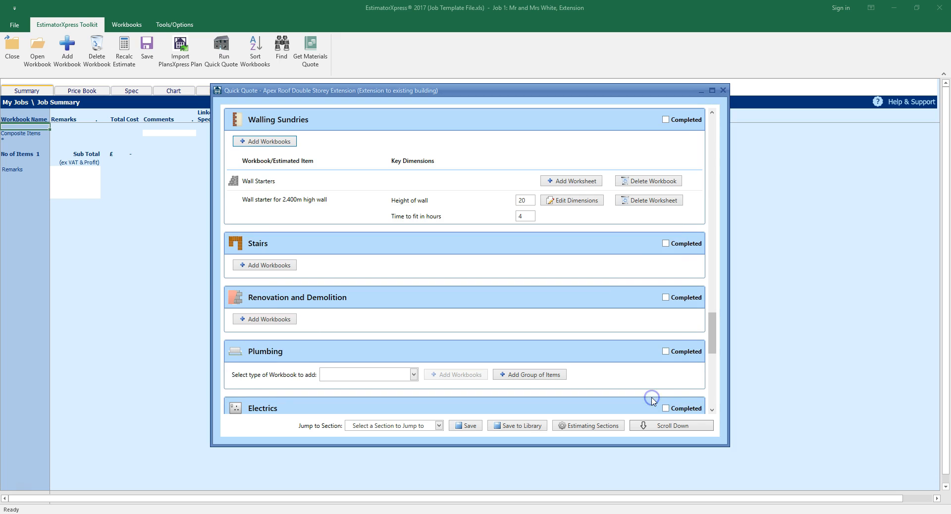
click(666, 120)
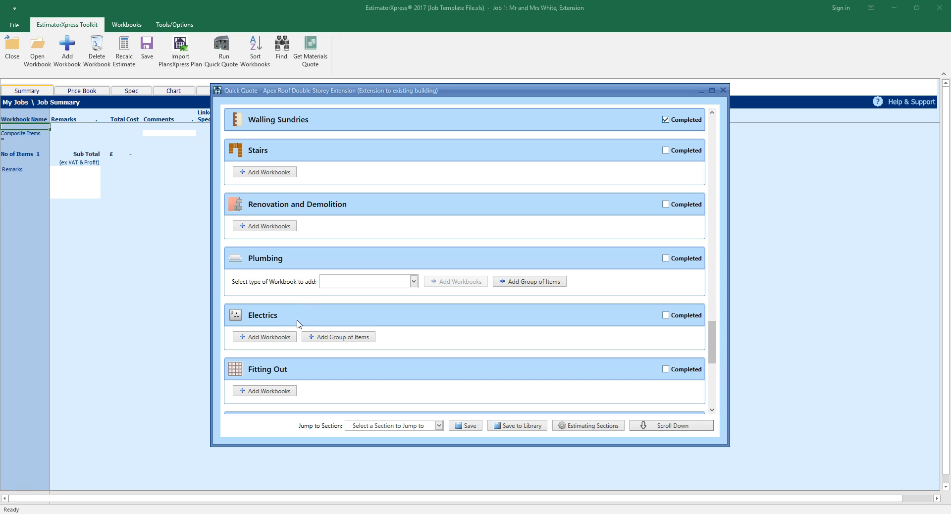
Review the workbook types and groups of items available for the Plumbing section without adding any
click(414, 281)
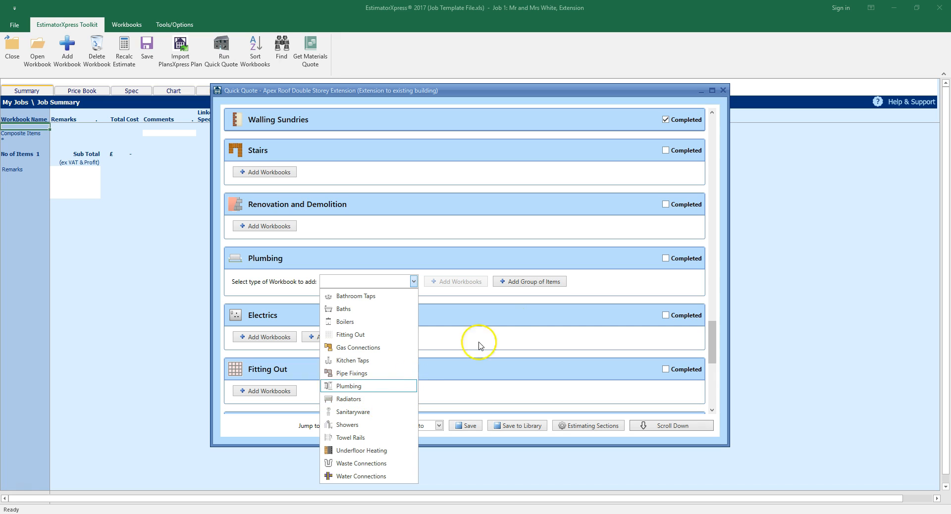
click(525, 316)
click(529, 287)
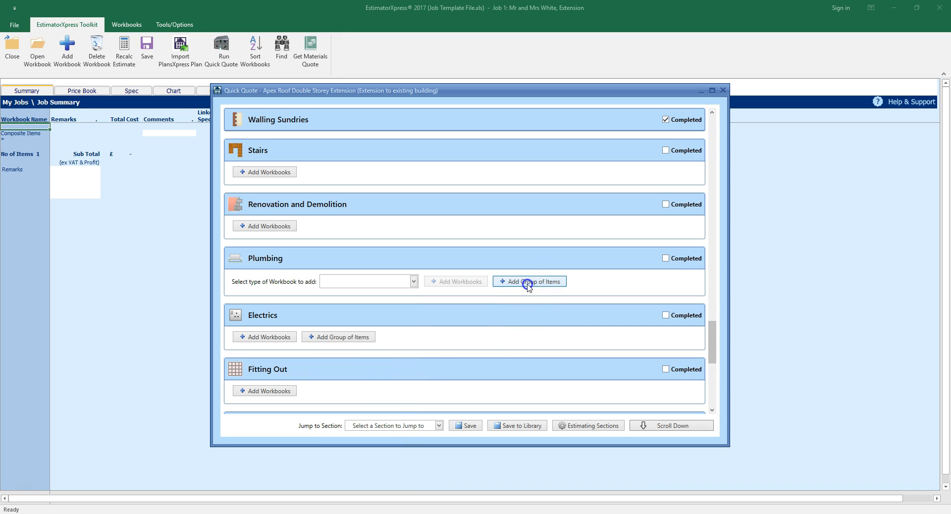
click(614, 284)
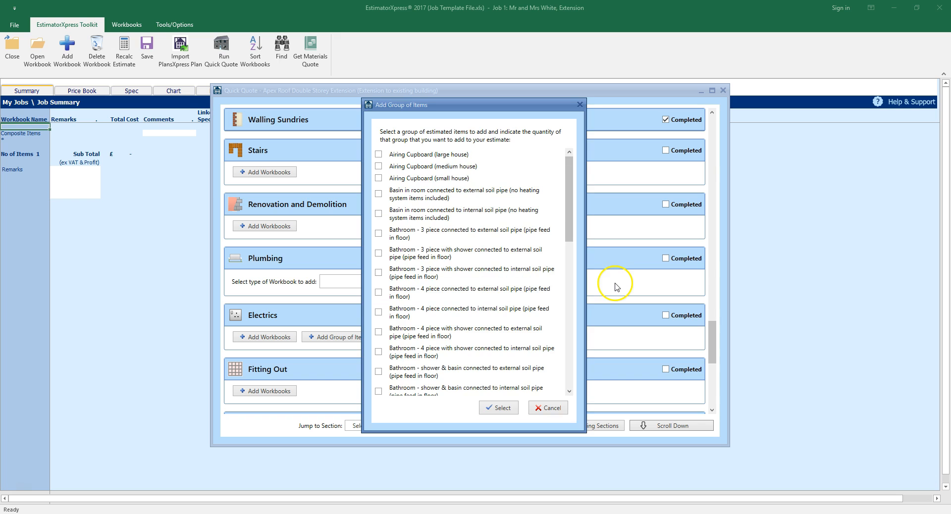
click(549, 409)
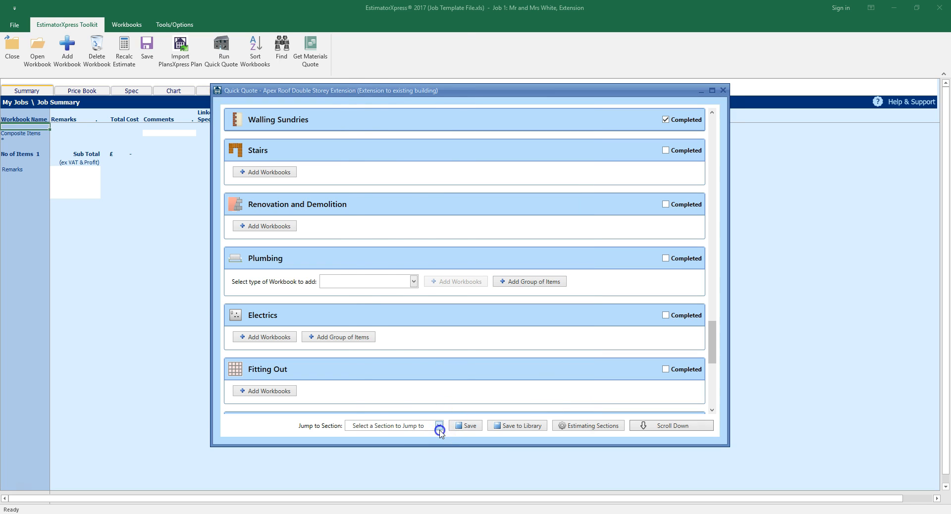
Look at the Rooms section and the workbooks available for Preliminaries and Sundries without adding any
click(439, 425)
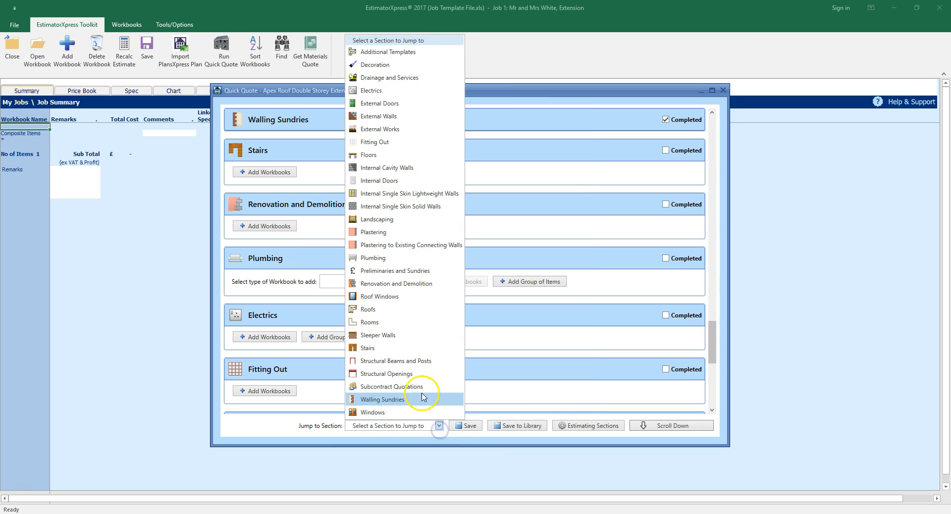
click(398, 323)
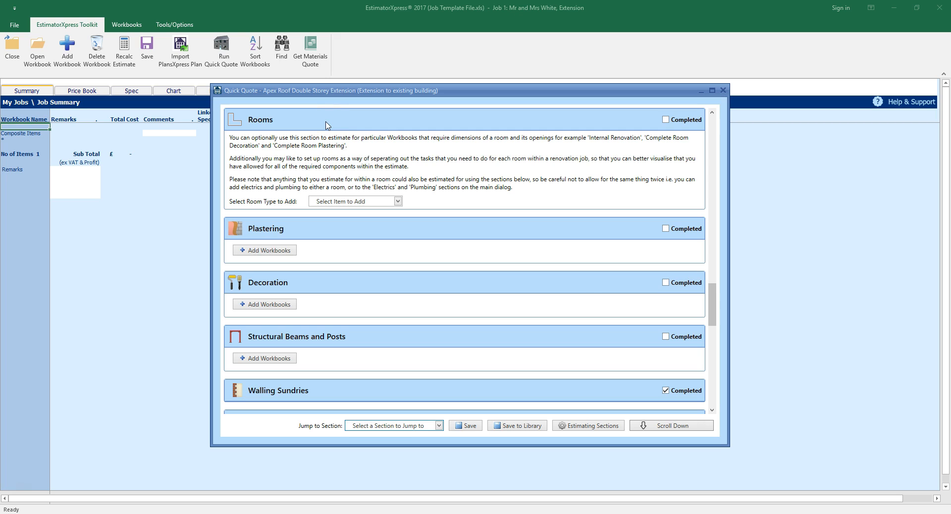
click(590, 282)
drag(713, 304, 712, 390)
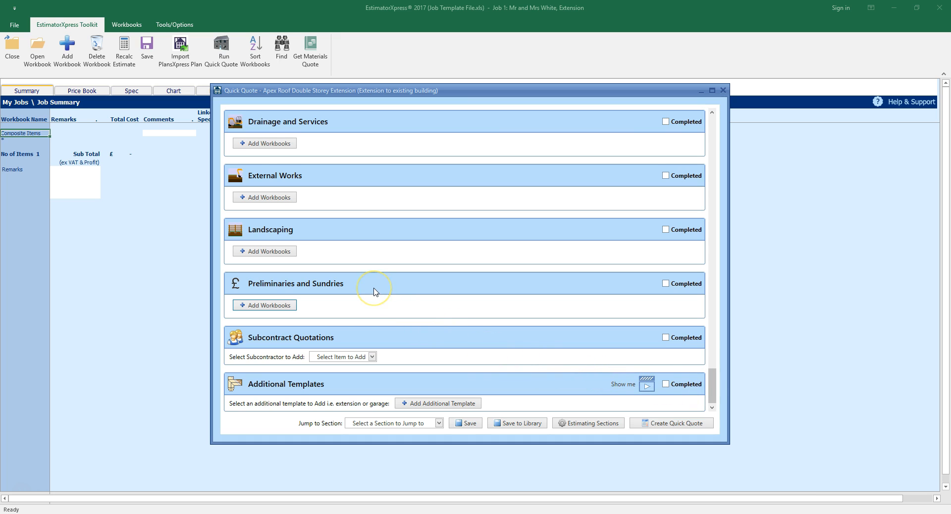
click(284, 305)
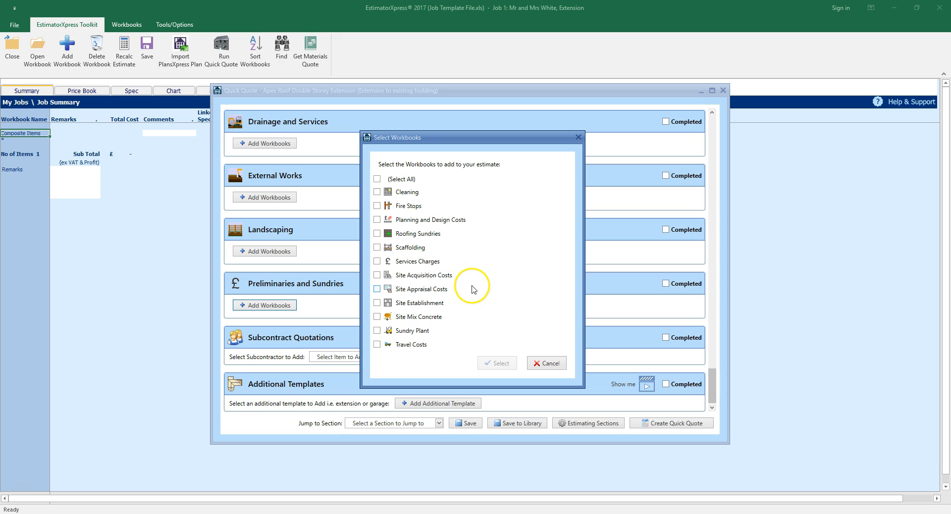
click(545, 364)
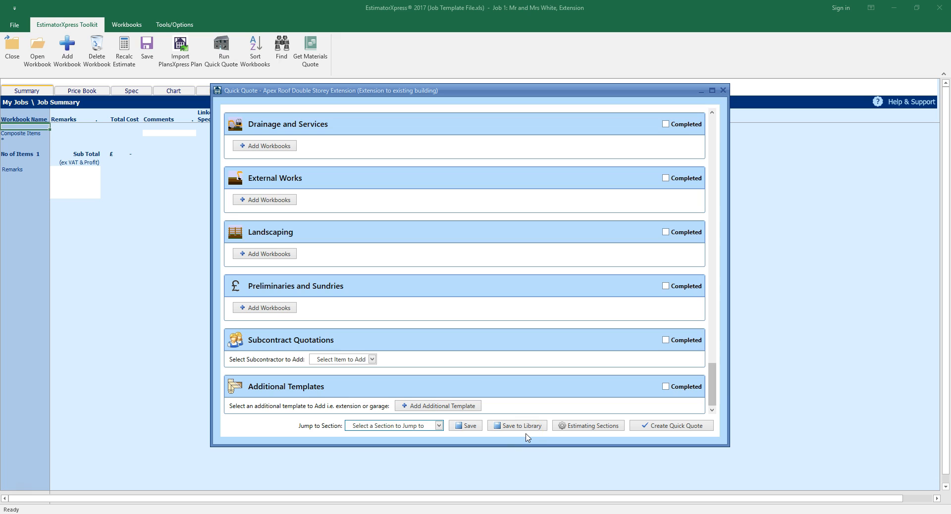
Create the Quick Quote and apply the Cavity Wall - 125-140mm automatic selection to its lintels and cavity closers
click(671, 427)
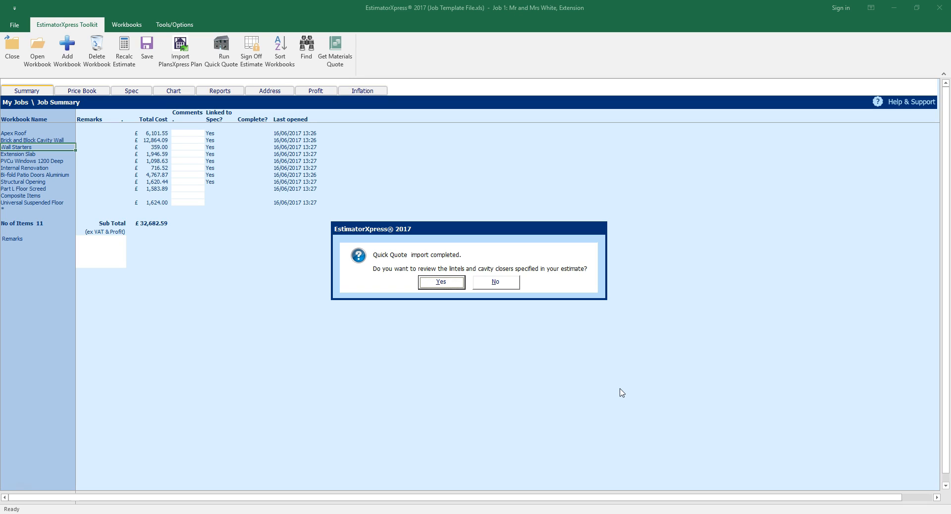
click(453, 285)
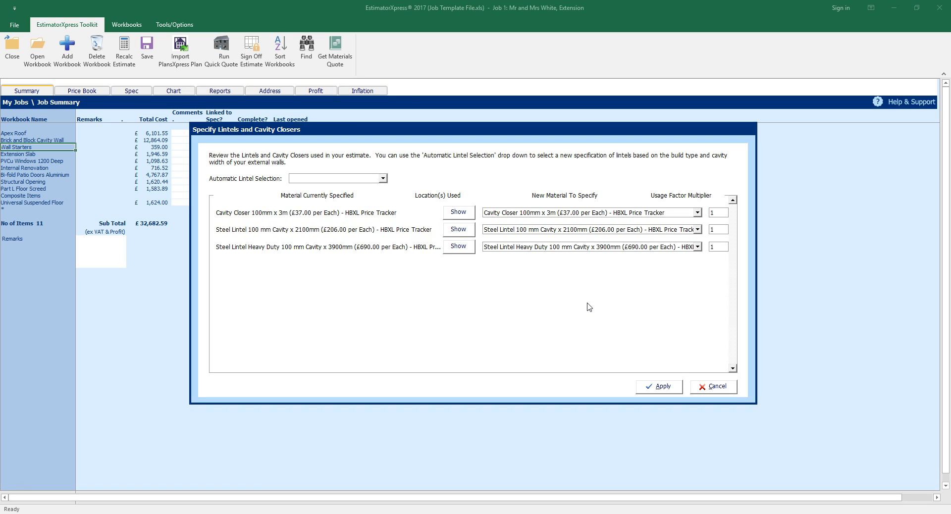
click(382, 178)
click(380, 188)
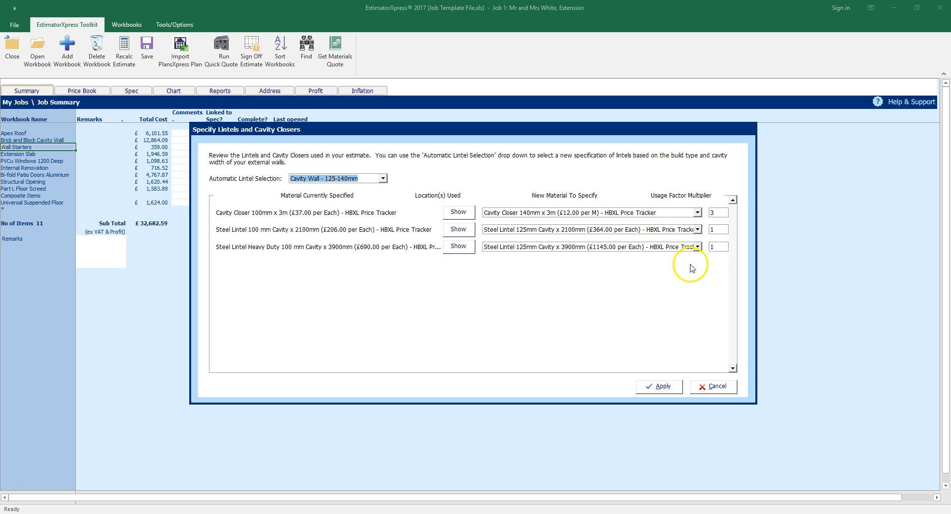
click(666, 387)
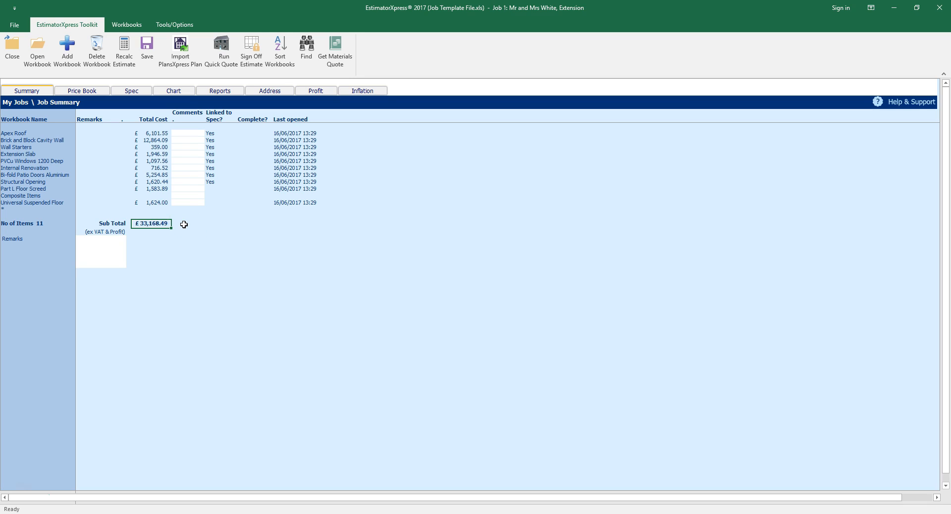
Open the External Walls worksheet in the Brick and Block Cavity Wall workbook
click(55, 140)
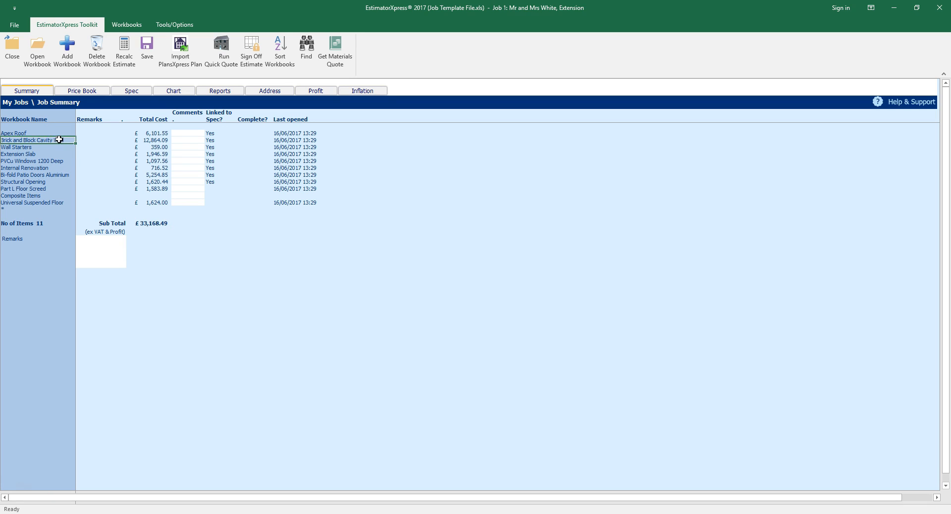
click(41, 58)
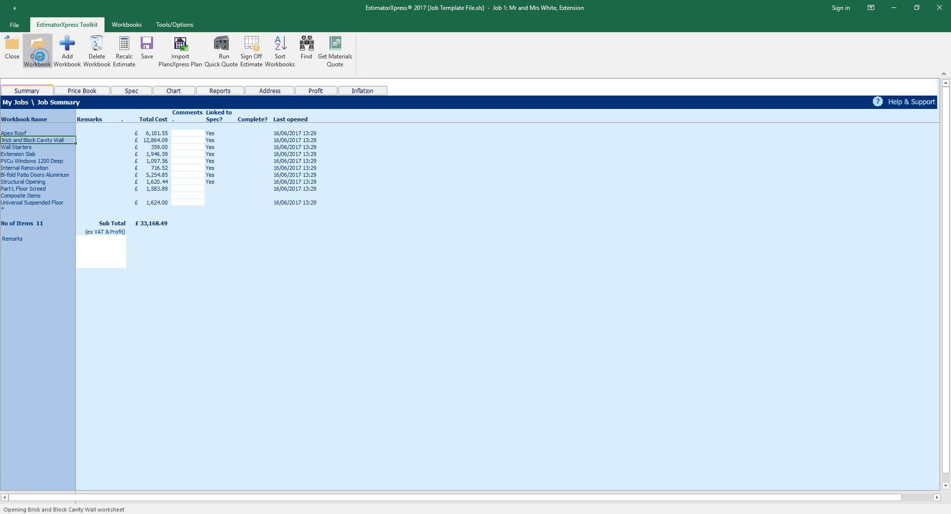
click(302, 258)
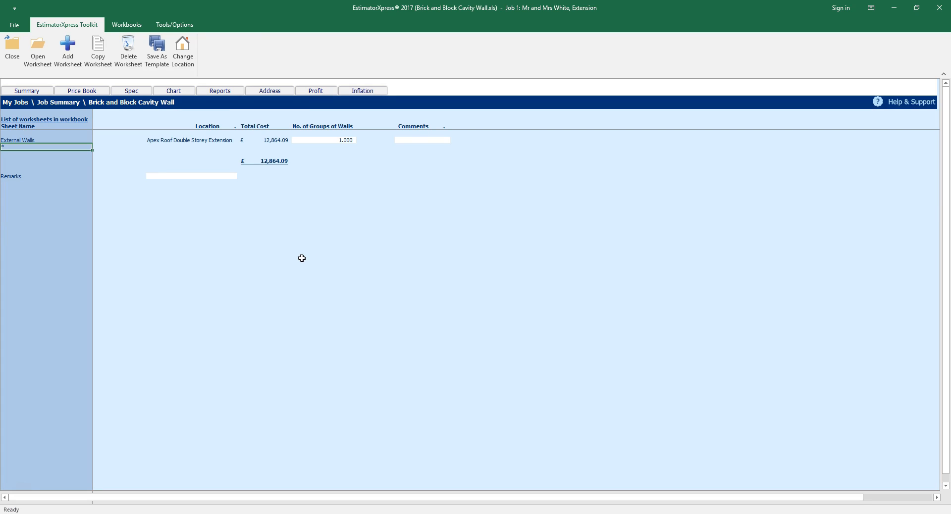
click(49, 139)
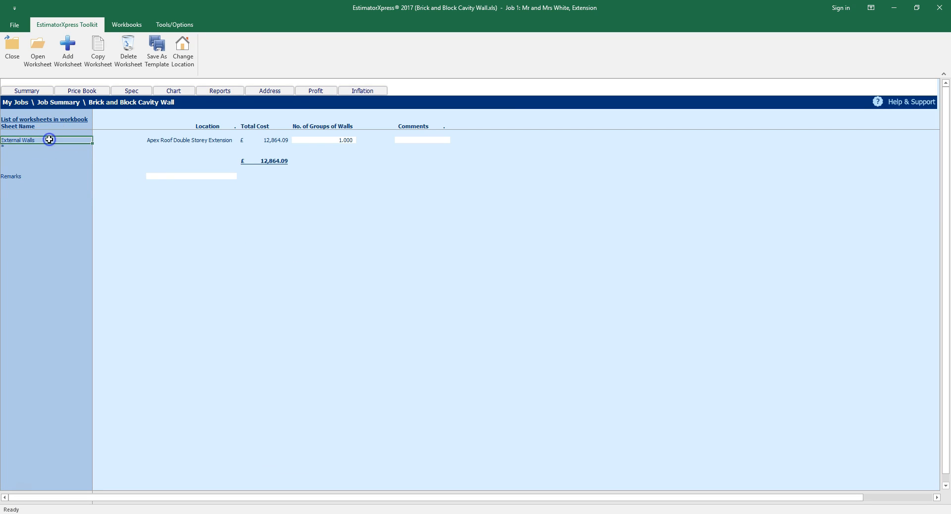
click(40, 62)
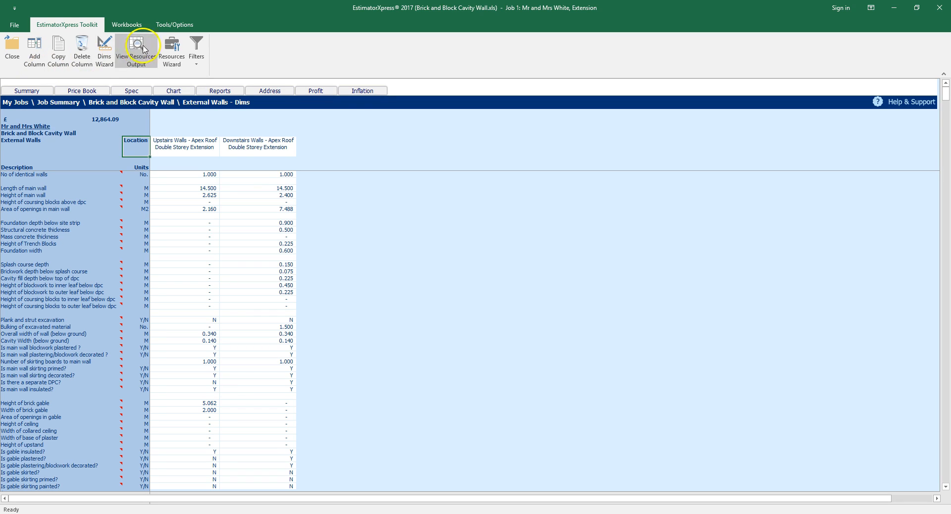
Set the default zoom in the program's general options to 120%
click(192, 27)
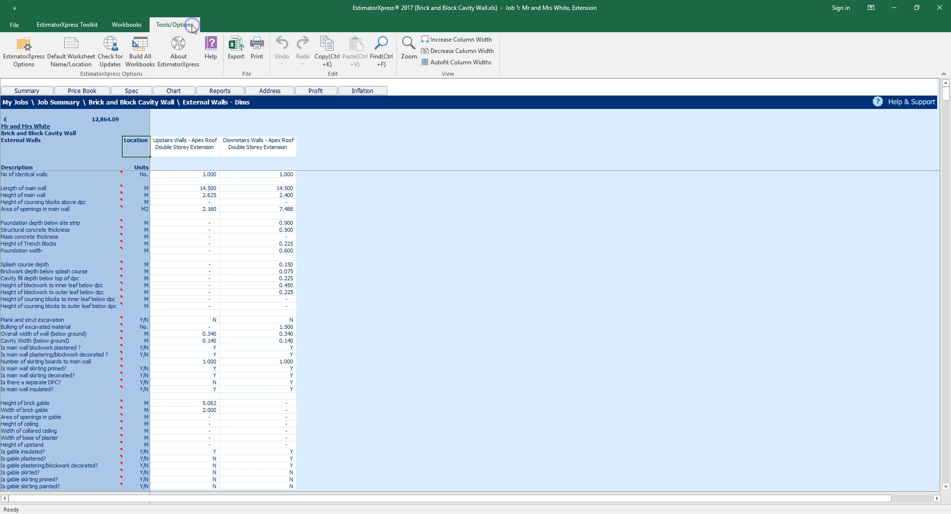
click(35, 67)
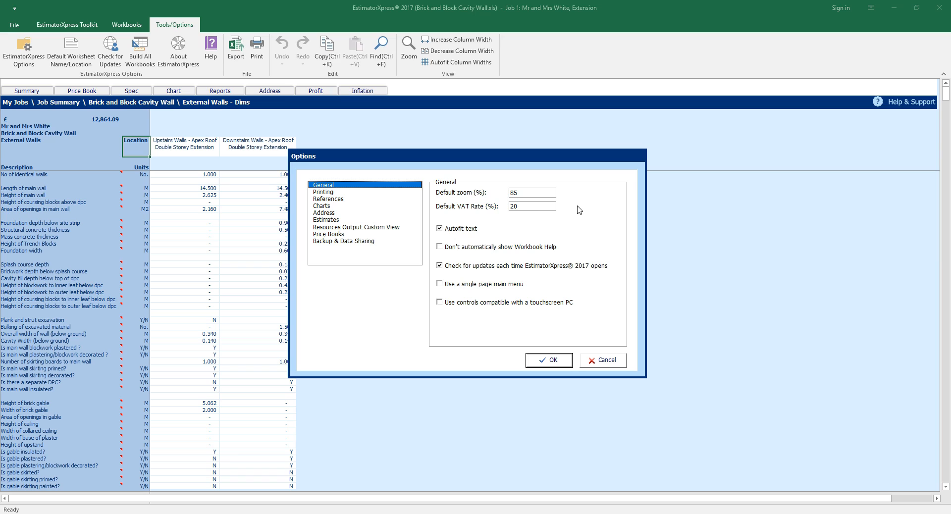
drag(526, 193, 497, 193)
text(120)
click(549, 360)
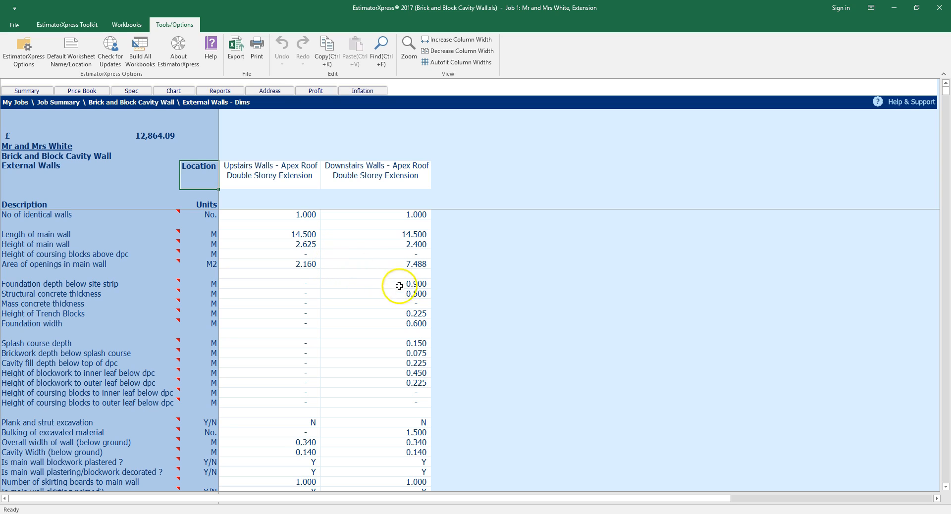
Examine the External Walls worksheet's dimensions, dimension calculations and resources, and return to the worksheet tools
click(456, 381)
scroll(457, 381, down, 8)
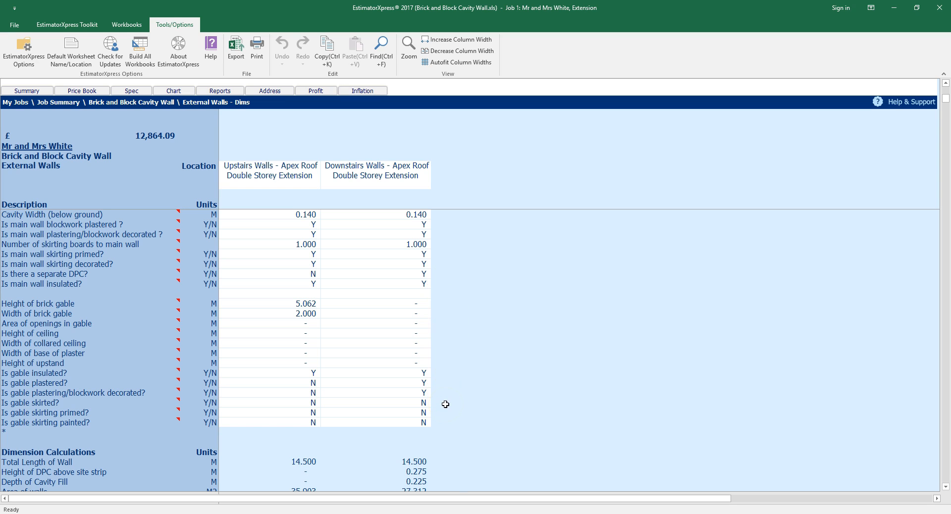
scroll(447, 404, down, 7)
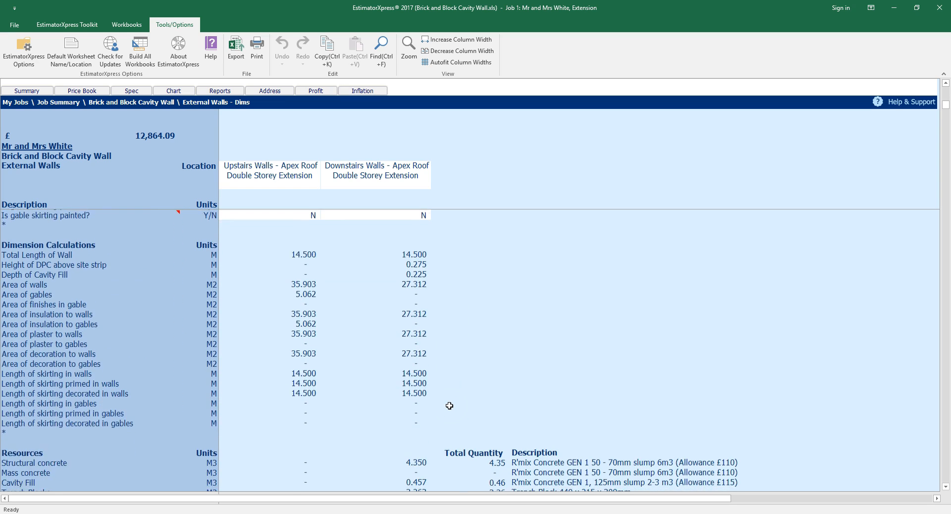
scroll(449, 406, down, 1)
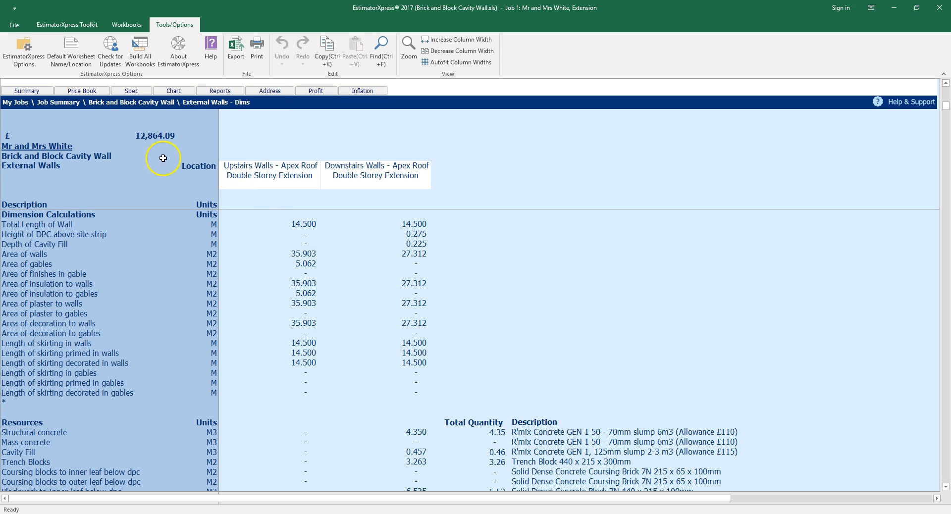
click(81, 22)
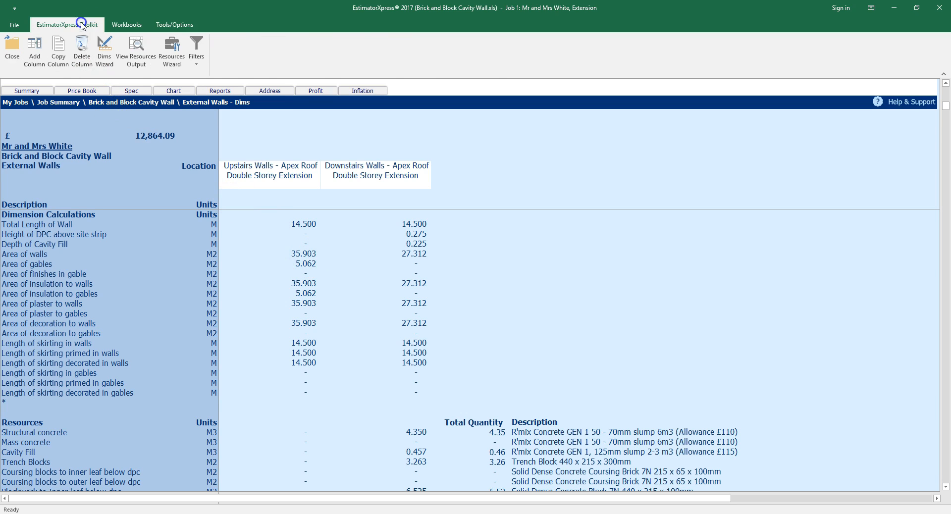
View the resources output of the External Walls worksheet and return to the job summary
click(151, 64)
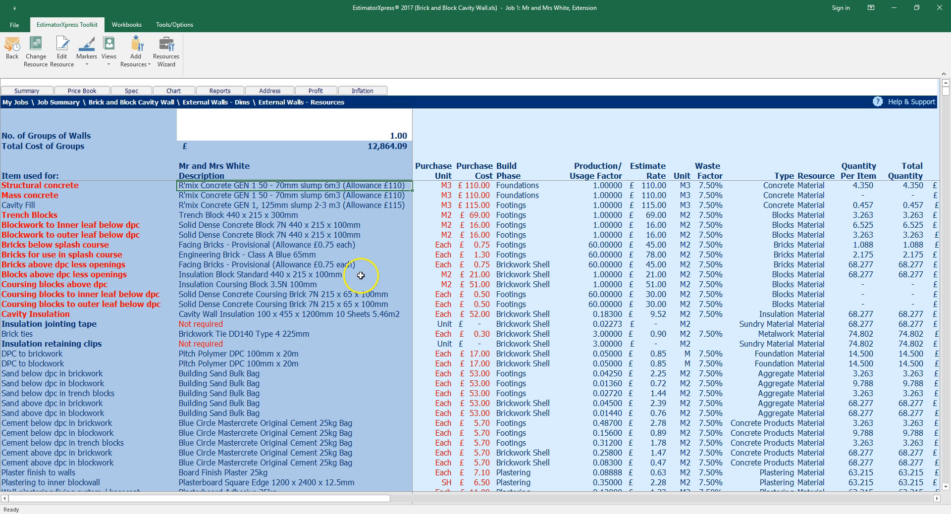
click(33, 93)
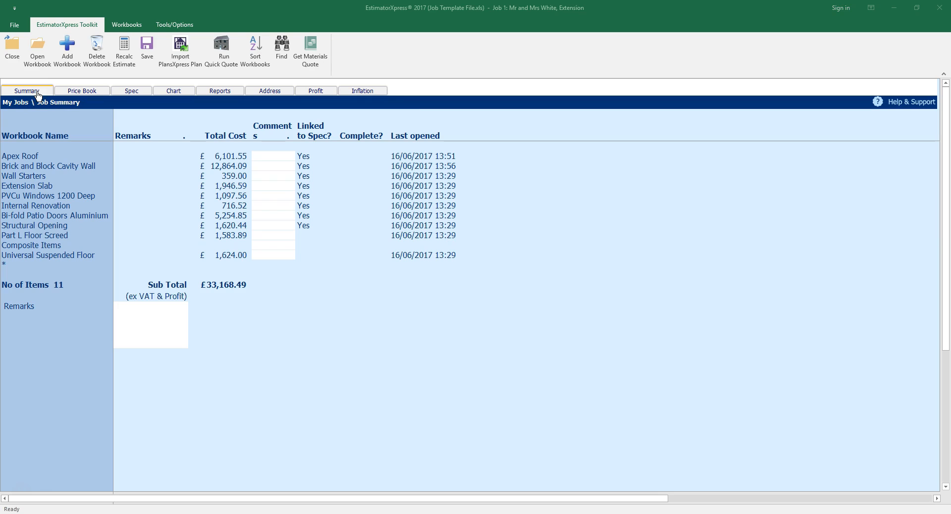
Open the Upper Floor-1 worksheet in the Apex Roof workbook
click(48, 156)
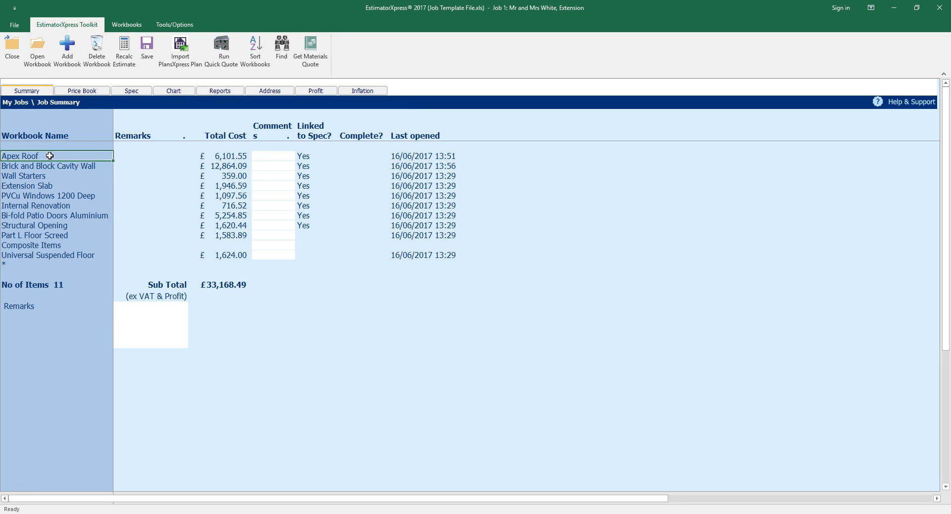
click(42, 63)
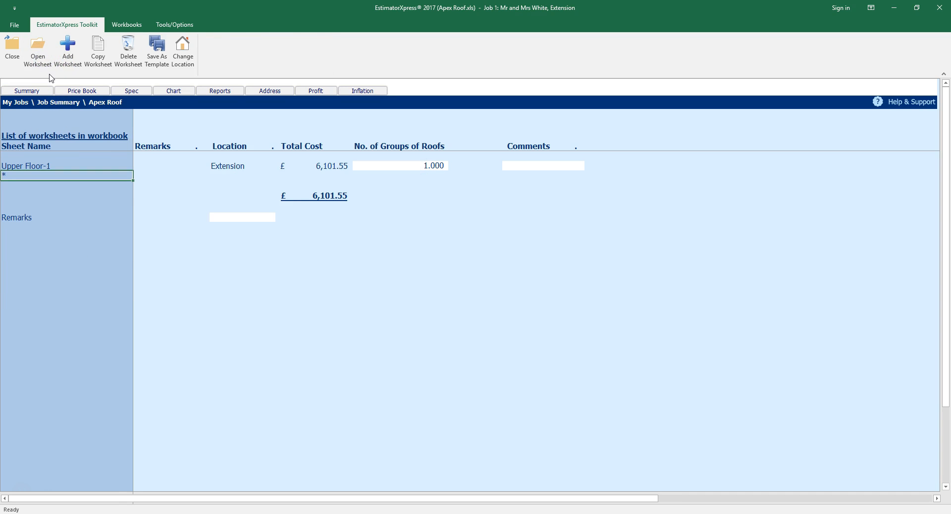
click(50, 165)
click(45, 64)
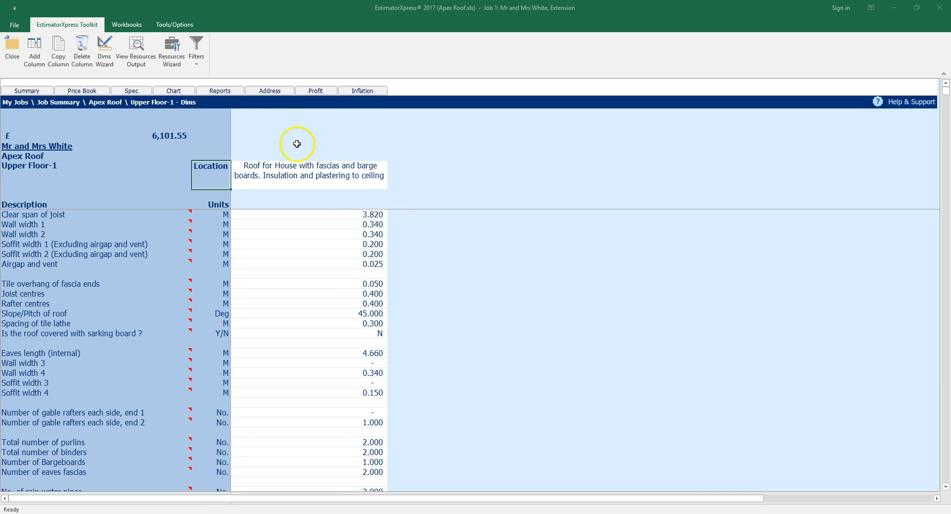
Filter the Upper Floor-1 roof worksheet to its material quantities, examine the timber cutting list, and return to the job summary
click(197, 55)
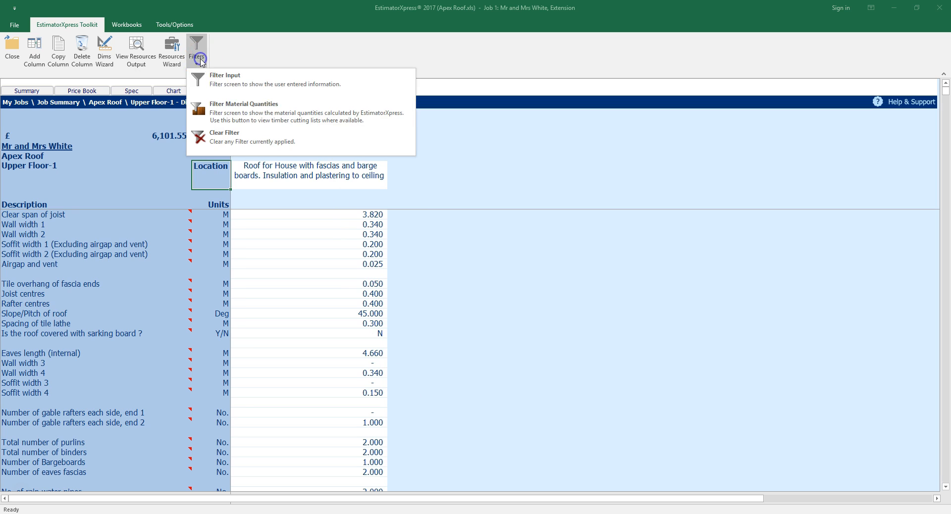
click(297, 107)
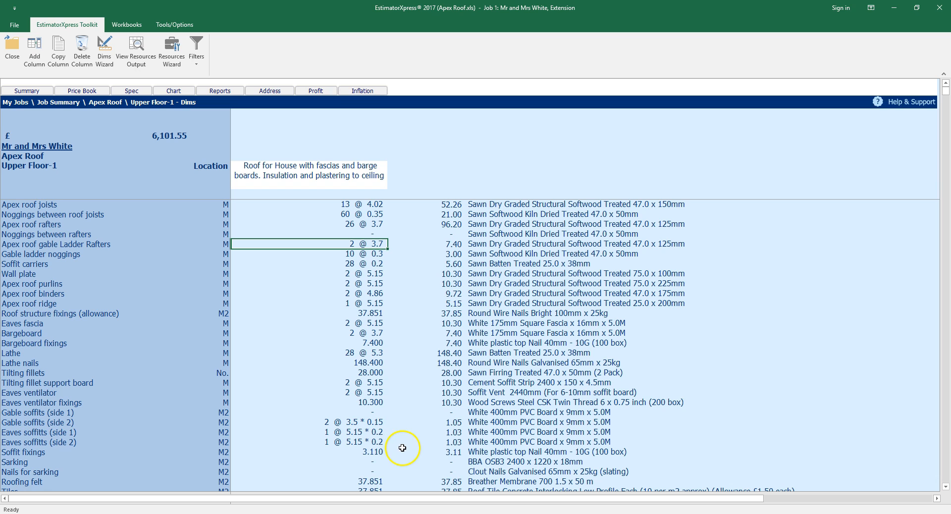
click(44, 91)
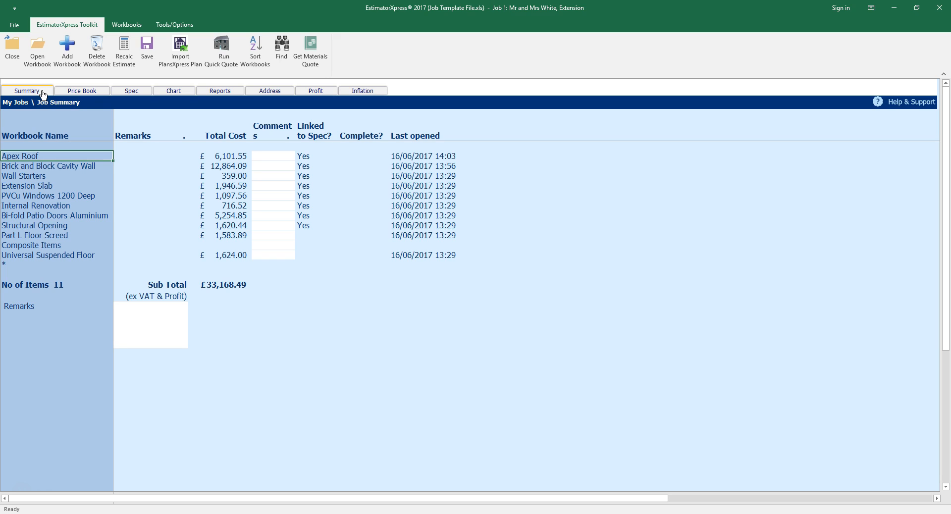
Open the Quote Wizard by Build Phase from the job's reports
click(235, 93)
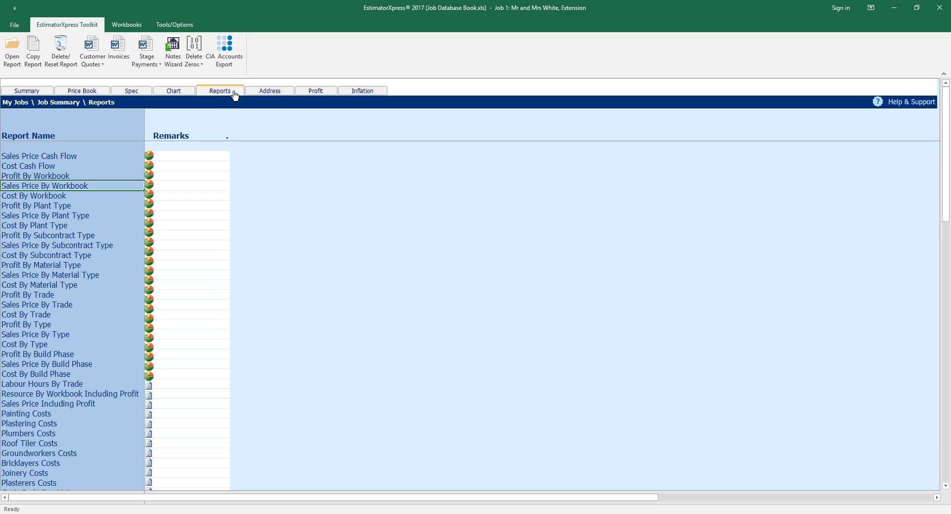
click(99, 58)
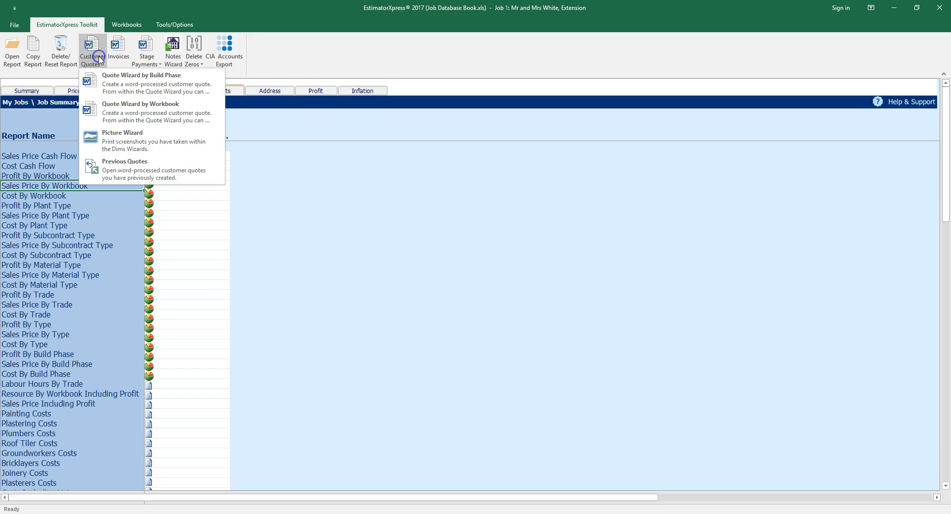
click(193, 84)
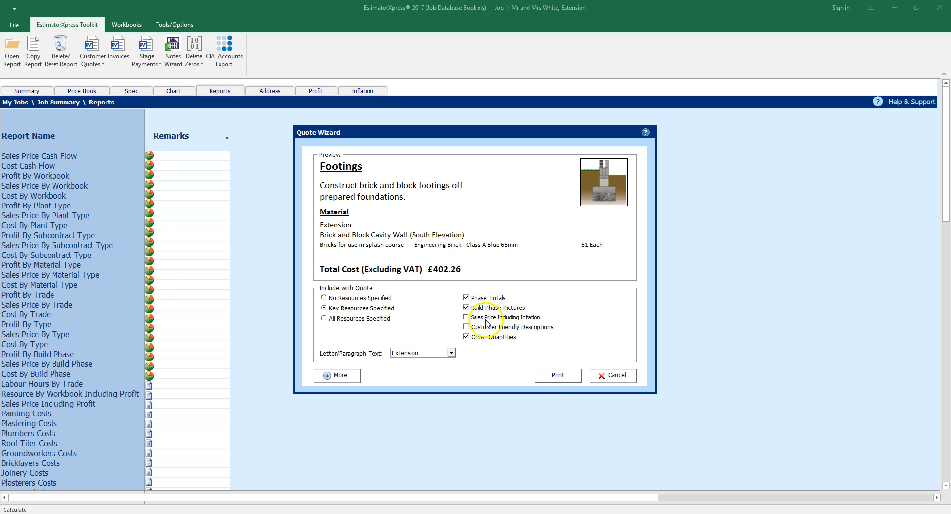
Generate the quote with no resources specified, sales price including inflation, Extension letter text and VAT at a set rate of 20%
click(465, 318)
click(379, 300)
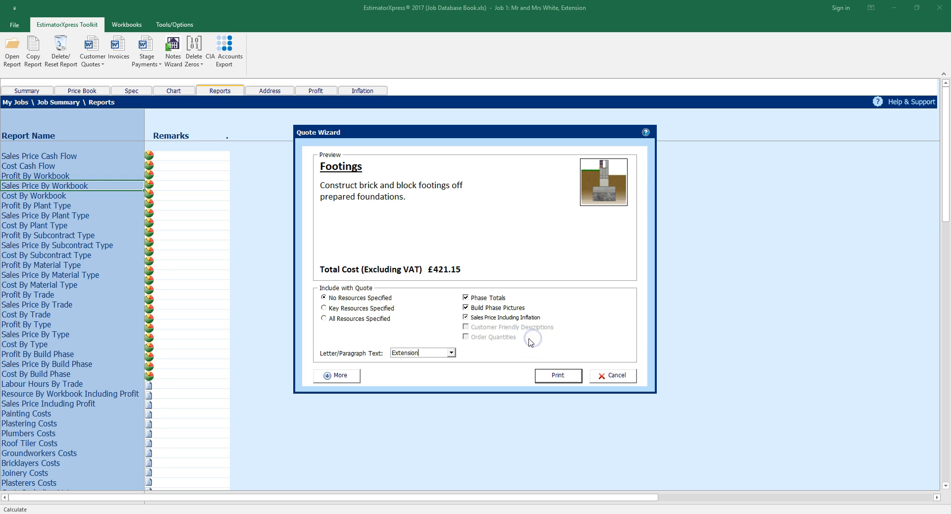
click(453, 351)
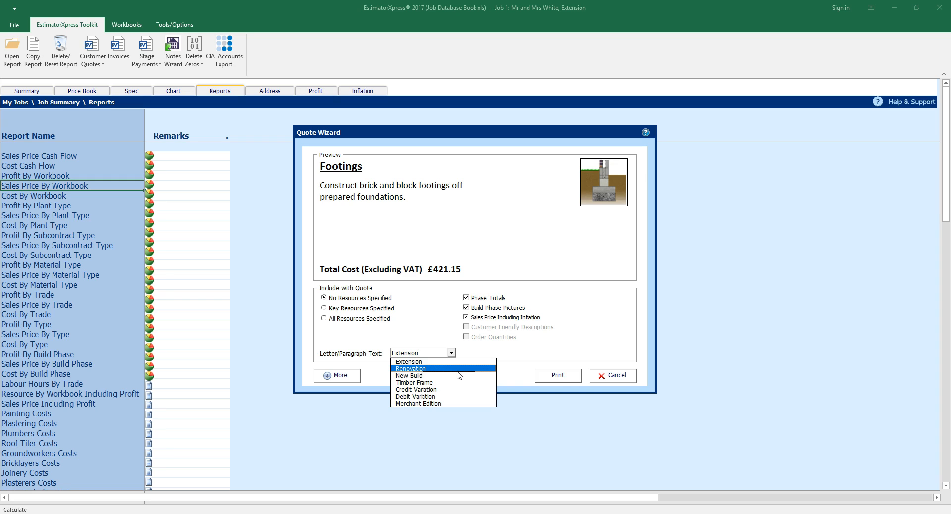
click(444, 361)
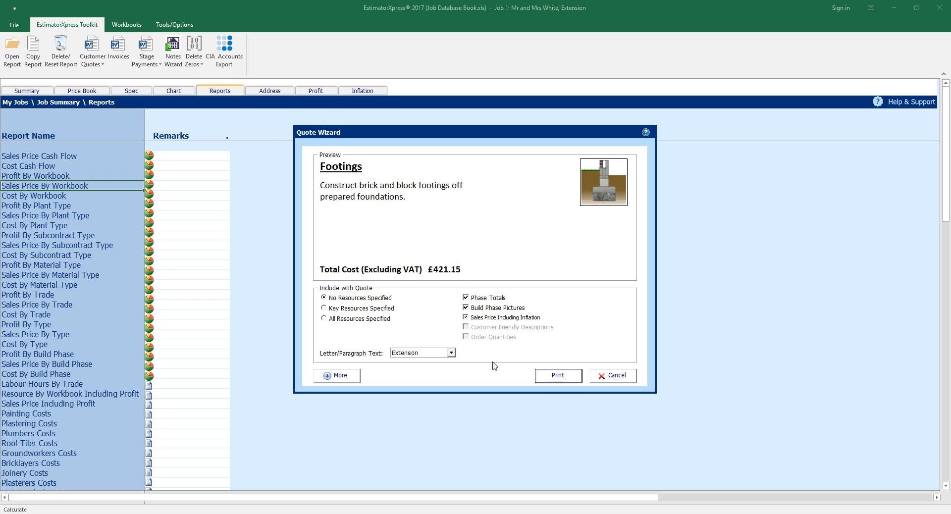
click(567, 376)
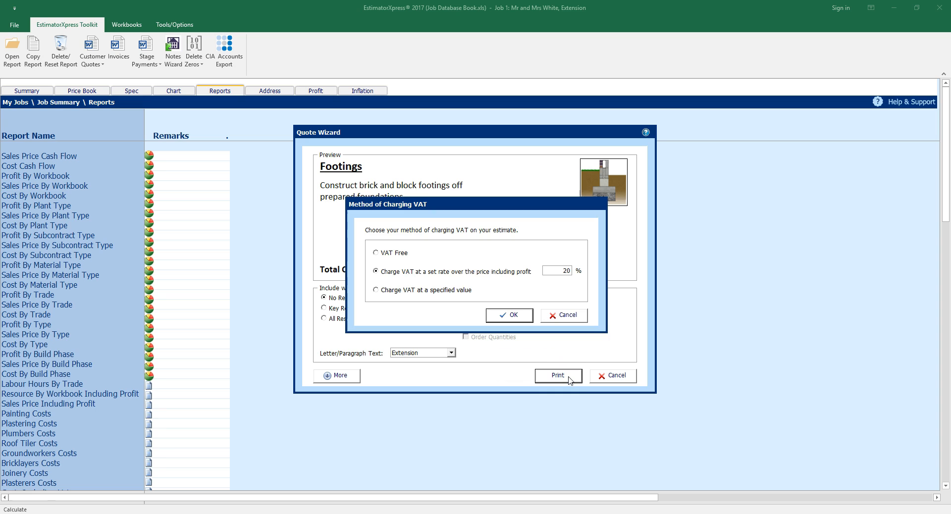
click(526, 318)
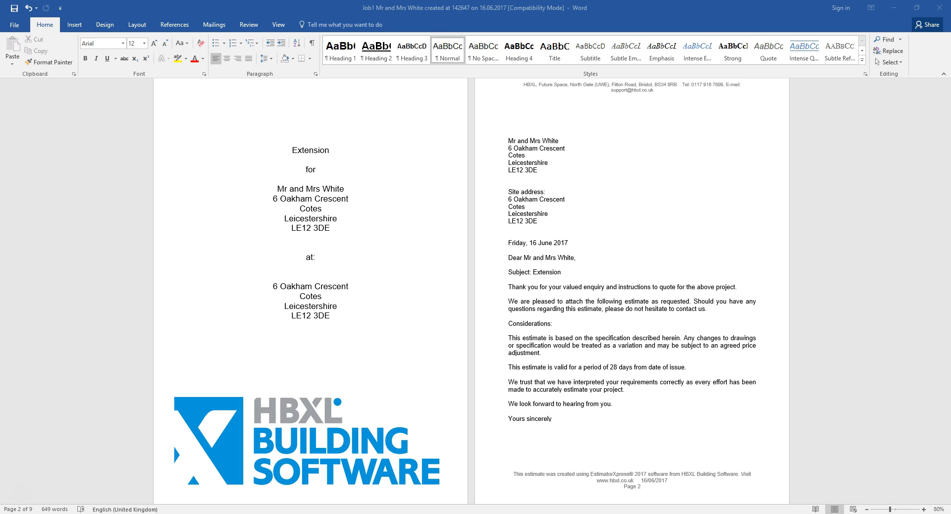
Examine the generated quote in Word, from the covering letter through the build phase costs to the VAT totals
click(419, 400)
drag(944, 144, 936, 218)
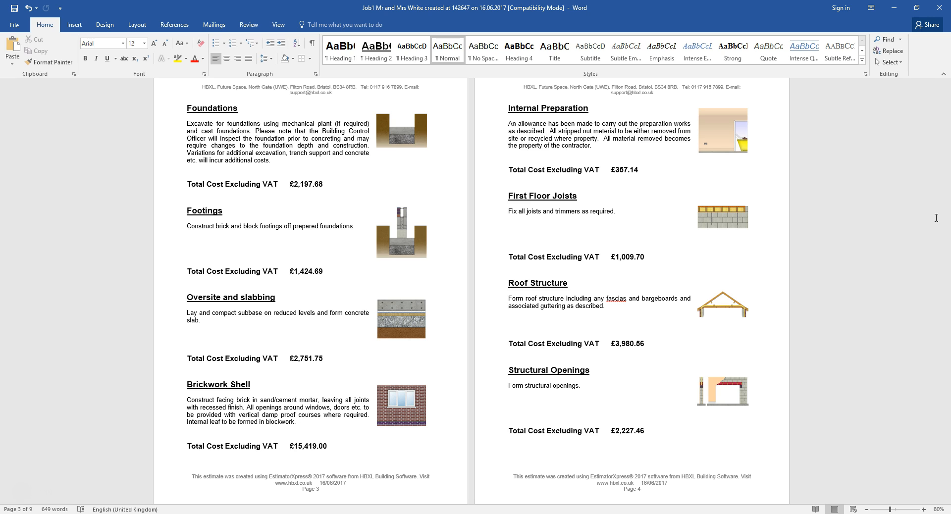
drag(947, 195, 947, 278)
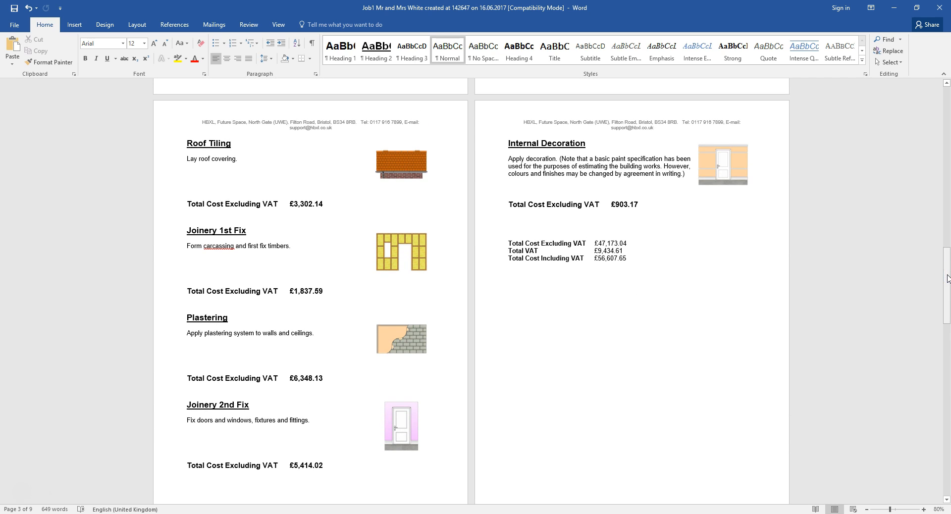